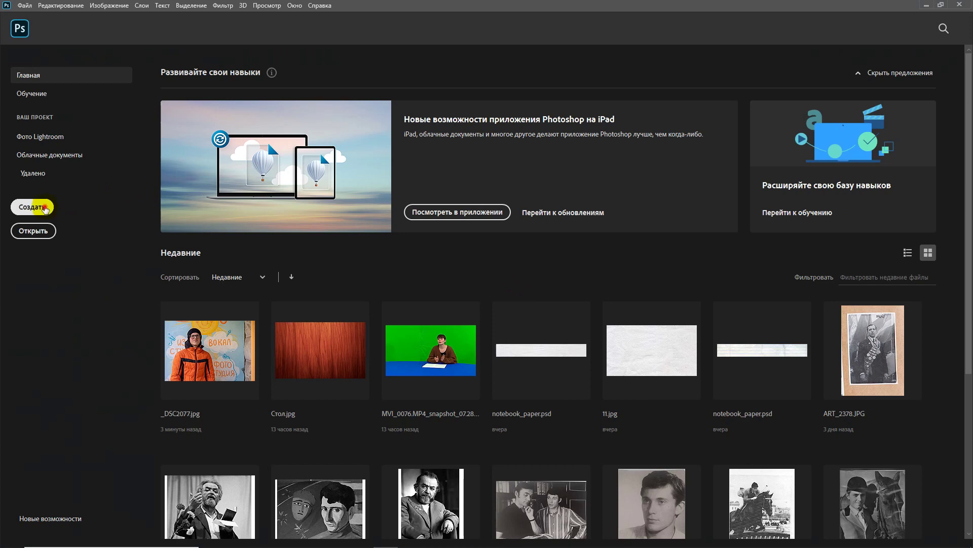
- Bring up the New Document settings (1920 × 1080 px, 300 ppi) from the Home screen
{"action": "left_click", "coordinate": [46, 209]}
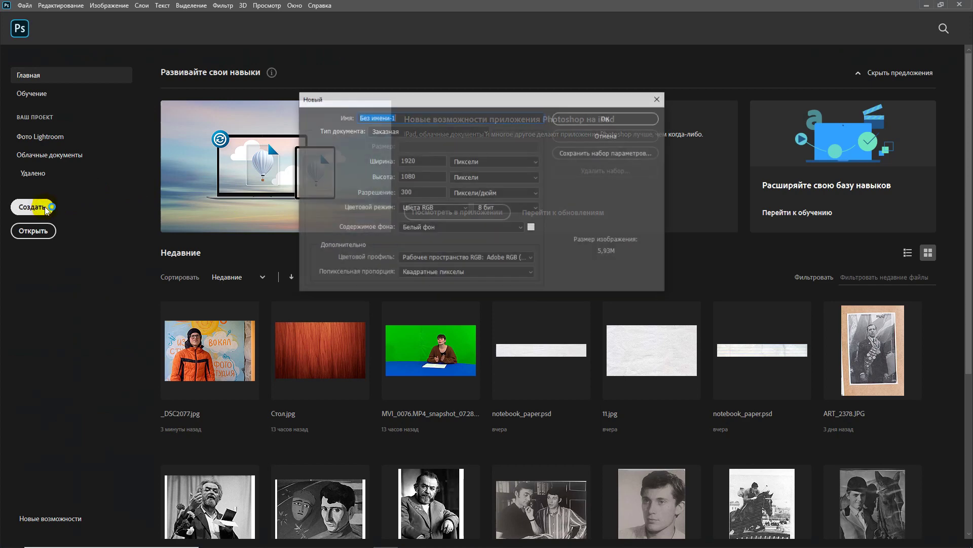
- Create the 1920×1080 document, then open _DSC2077.jpg, accept its colour profile and zoom in
{"action": "left_click", "coordinate": [630, 118]}
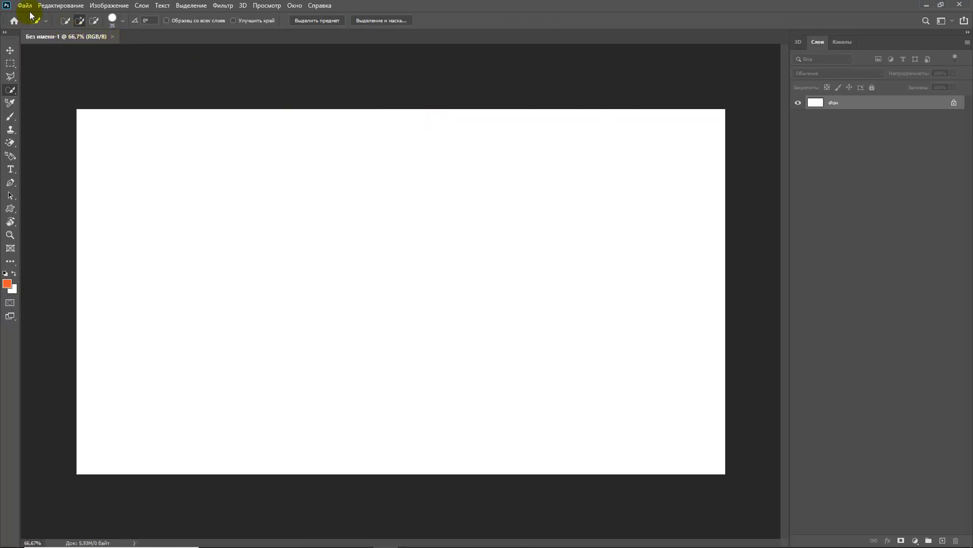
{"action": "left_click", "coordinate": [24, 6]}
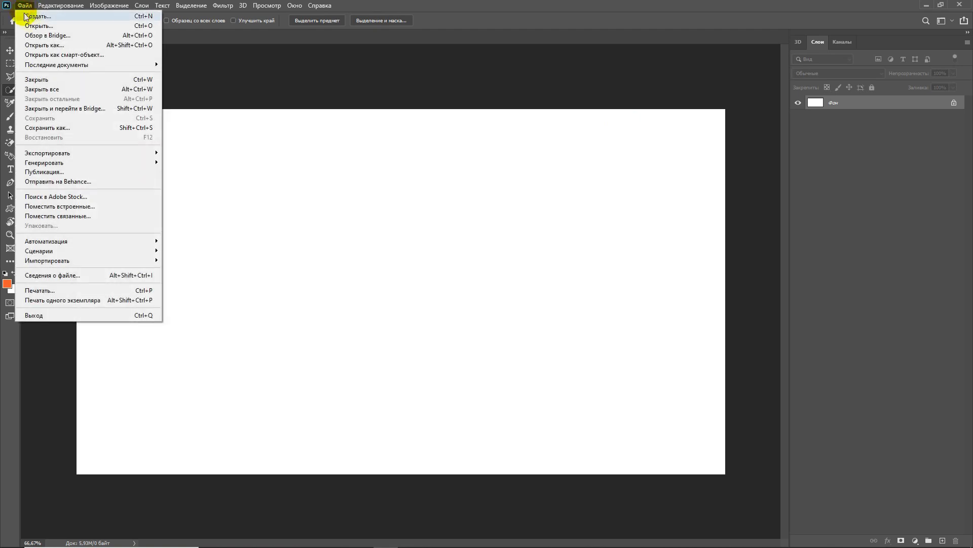
{"action": "left_click", "coordinate": [39, 26]}
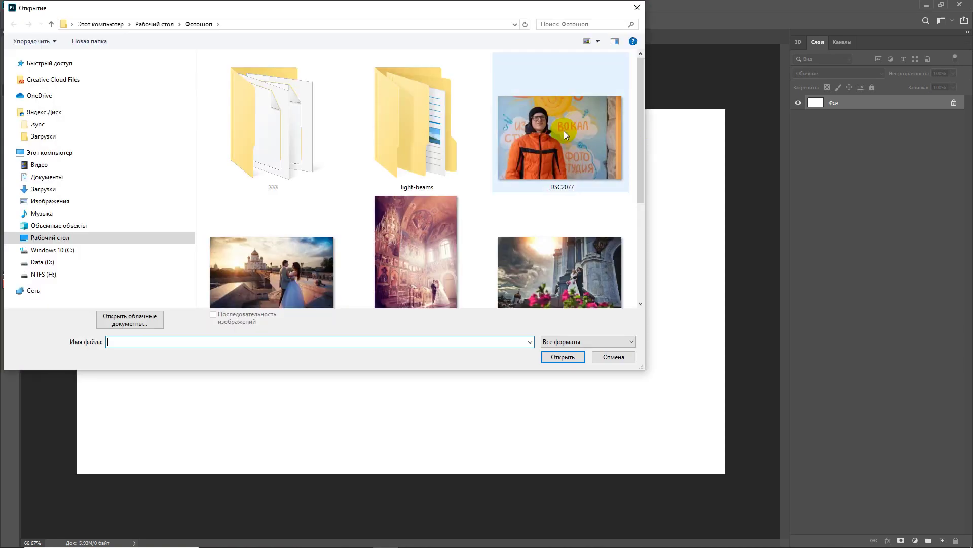
{"action": "double_click", "coordinate": [562, 129]}
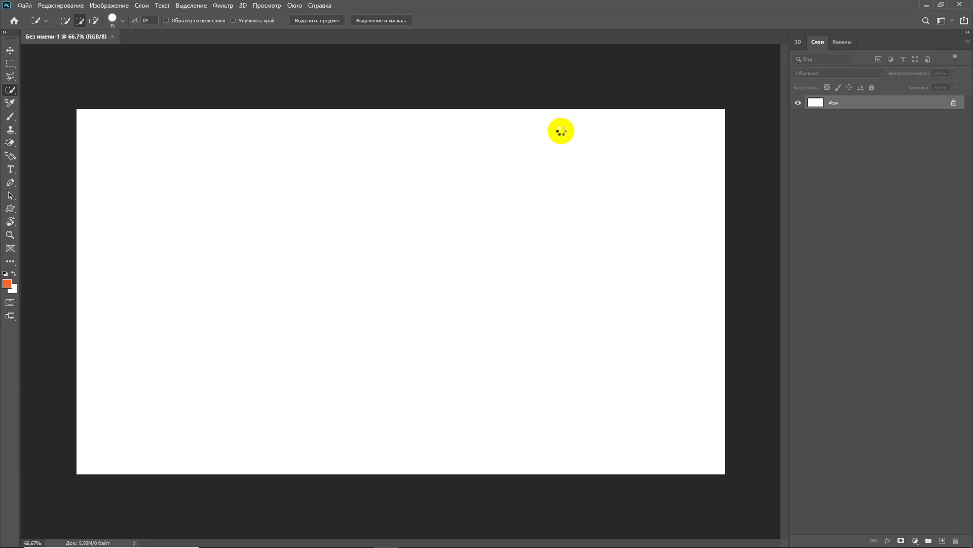
{"action": "left_click", "coordinate": [345, 230]}
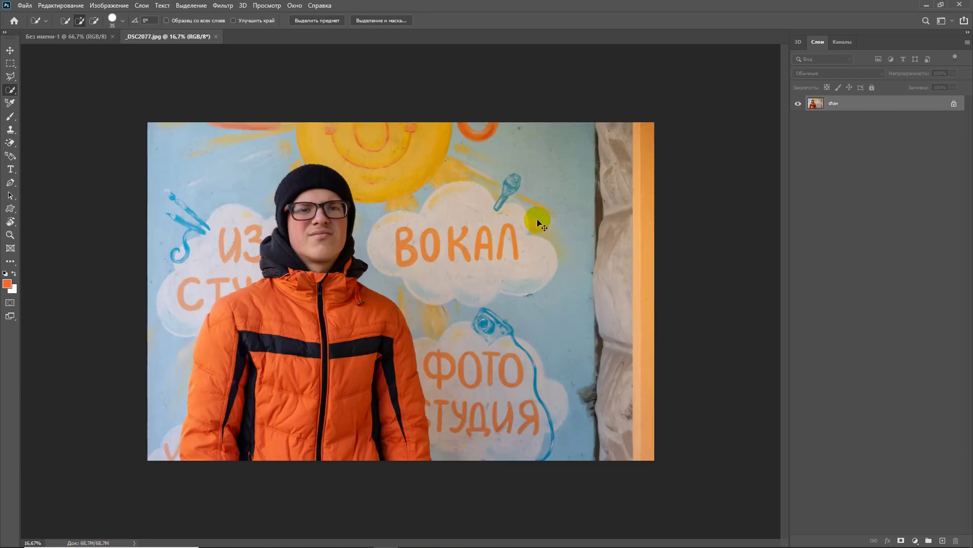
{"action": "scroll", "coordinate": [538, 223], "scroll_direction": "up", "scroll_amount": 2}
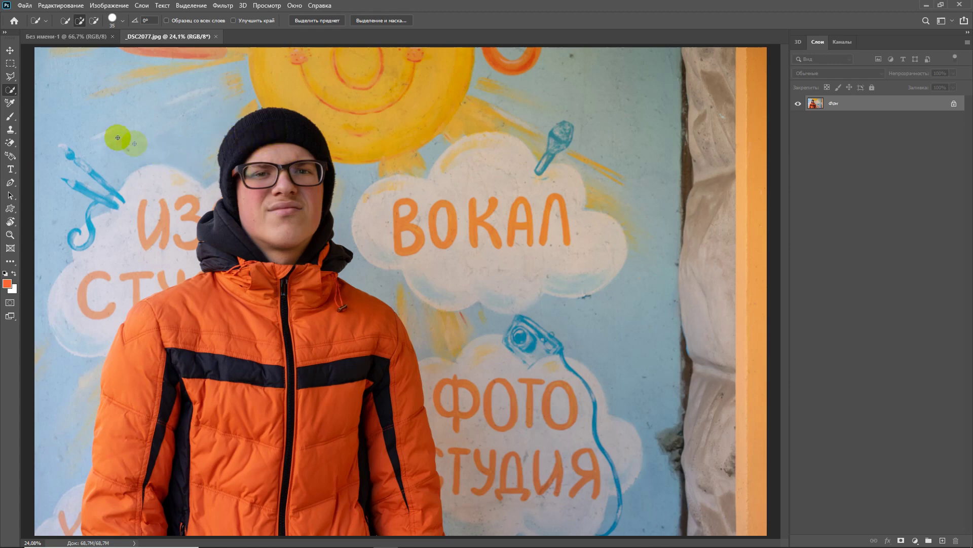
- Quick-select the boy's jacket, shoulder, hood, face and hat
{"action": "right_click", "coordinate": [15, 97]}
{"action": "left_click", "coordinate": [41, 89]}
{"action": "left_click", "coordinate": [199, 330]}
{"action": "left_click", "coordinate": [227, 492]}
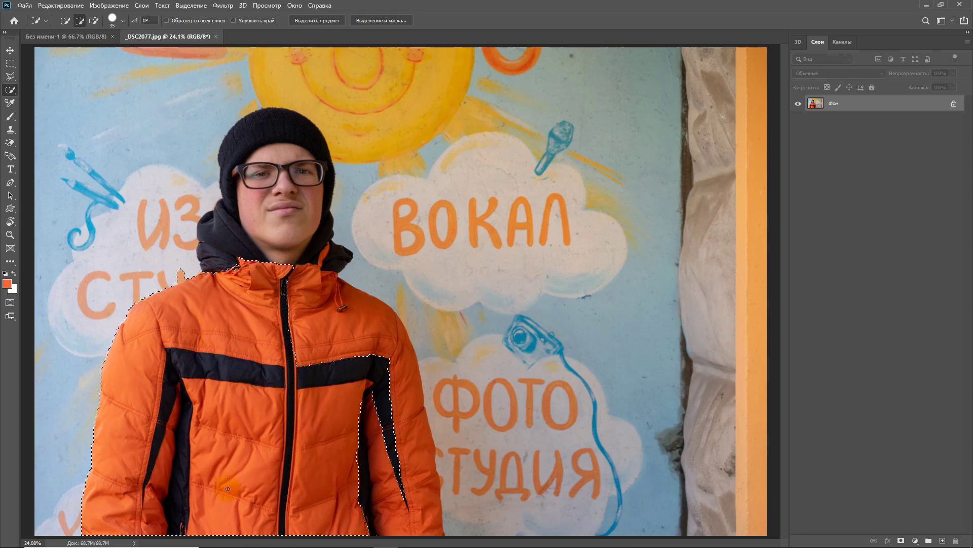
{"action": "left_click", "coordinate": [396, 488]}
{"action": "left_click_drag", "start_coordinate": [293, 320], "coordinate": [294, 223]}
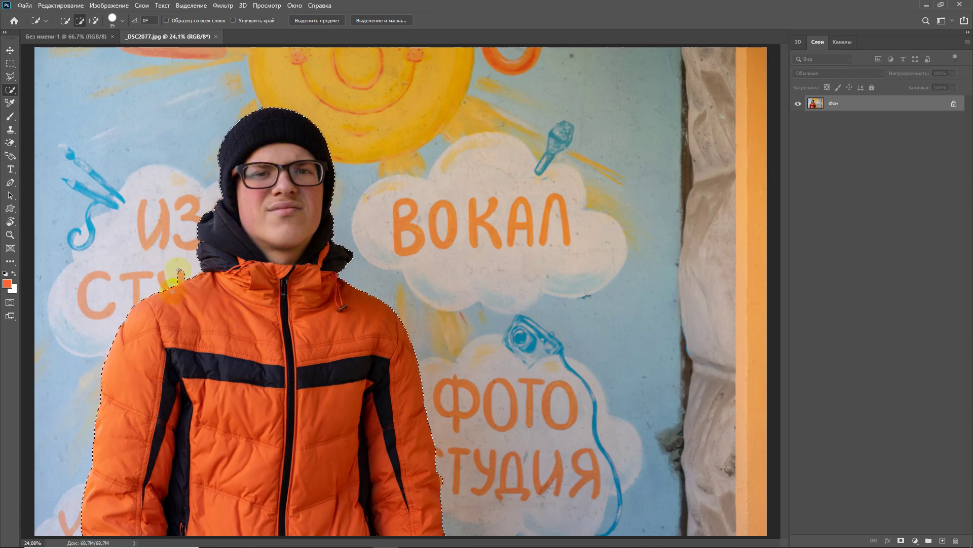
- Touch up the person selection and cut it onto a new layer
{"action": "left_click", "coordinate": [276, 333]}
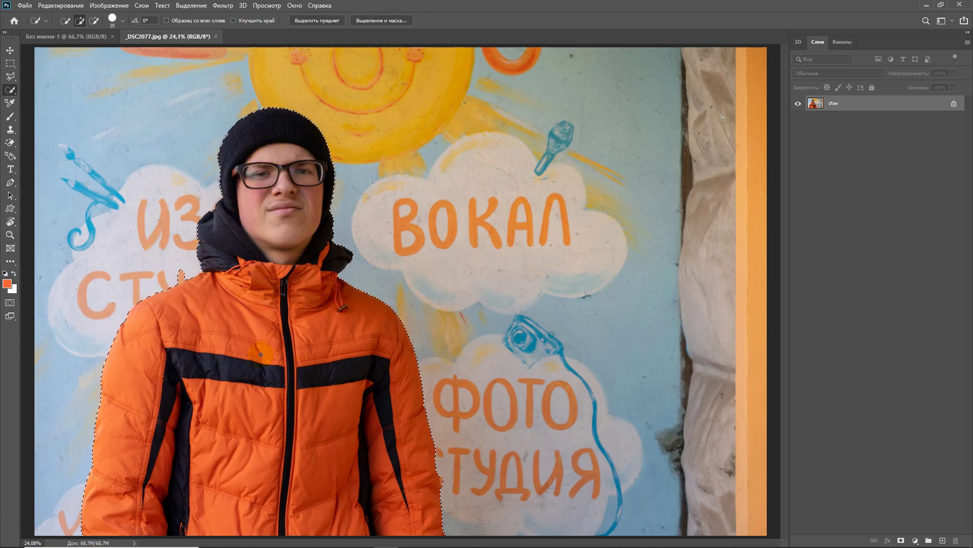
{"action": "left_click", "coordinate": [247, 333]}
{"action": "left_click", "coordinate": [243, 335]}
{"action": "right_click", "coordinate": [243, 335]}
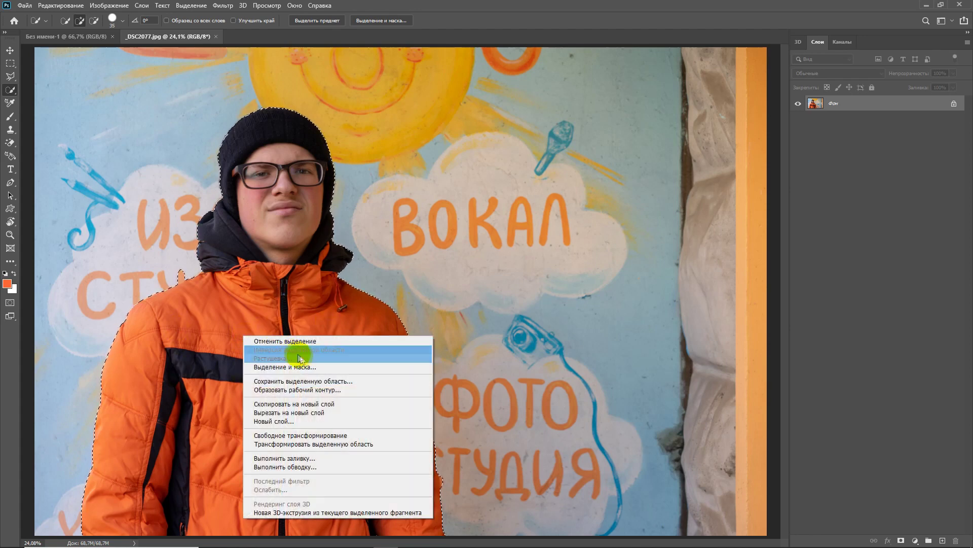
{"action": "left_click", "coordinate": [316, 413]}
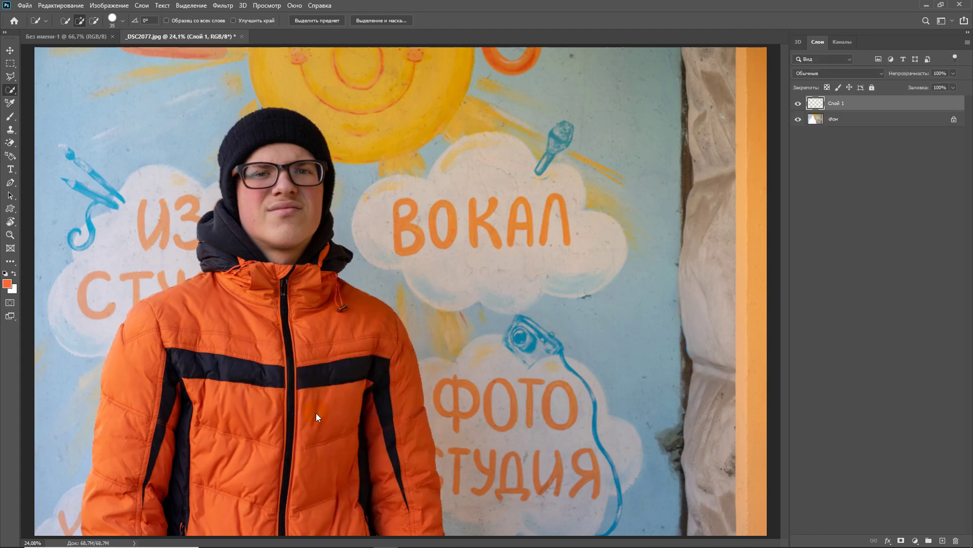
- Toggle the Слой 1 and background visibility to inspect the cut-out boy on transparency
{"action": "left_click", "coordinate": [799, 104]}
{"action": "left_click", "coordinate": [799, 104]}
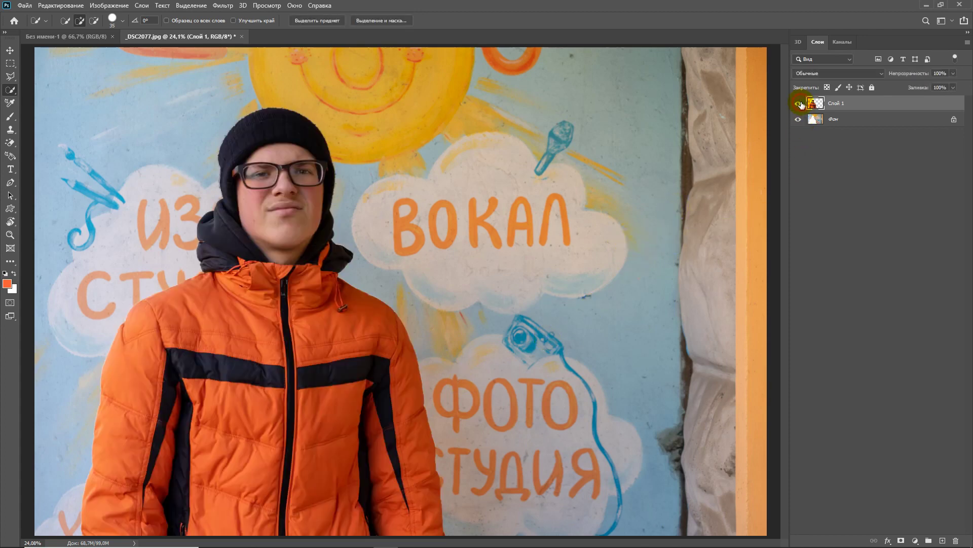
{"action": "left_click", "coordinate": [799, 121]}
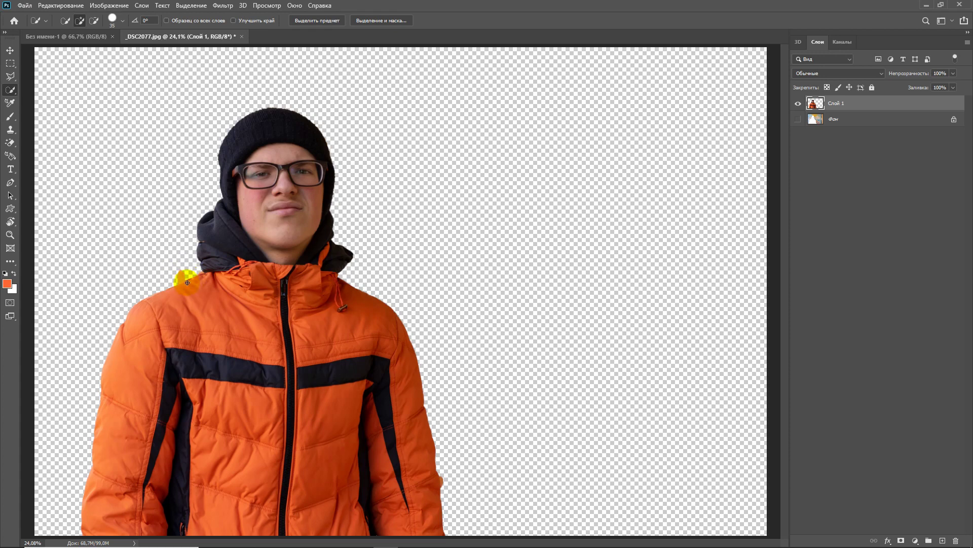
{"action": "left_click", "coordinate": [798, 119]}
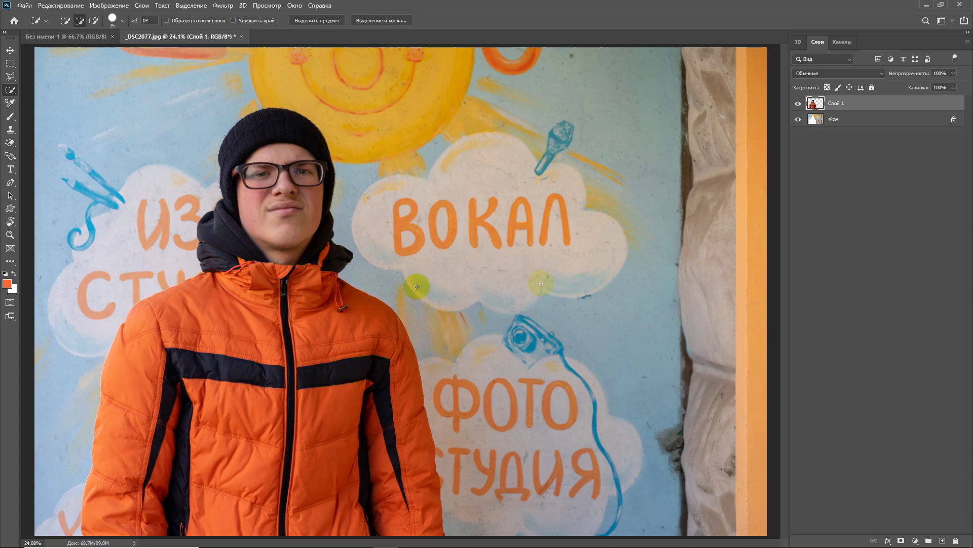
{"action": "left_click", "coordinate": [798, 119]}
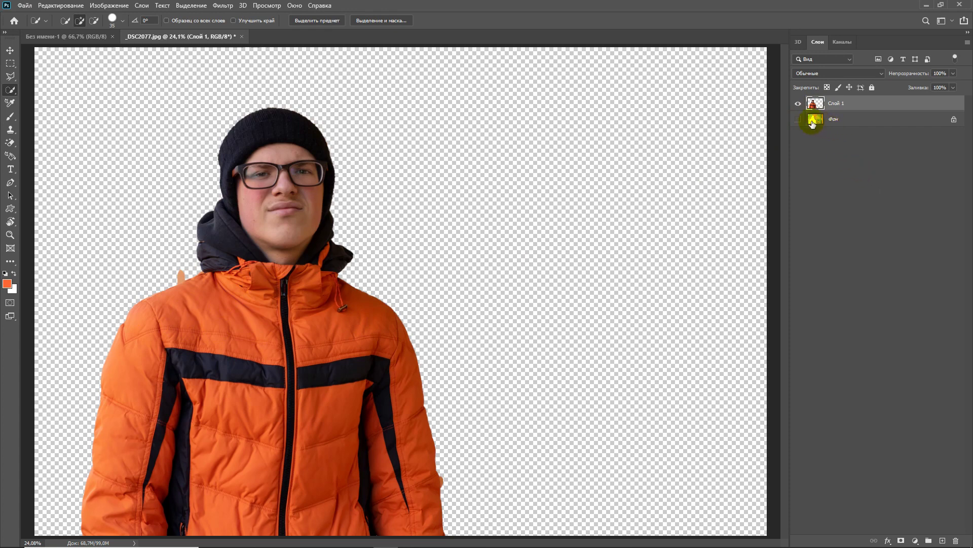
{"action": "left_click", "coordinate": [798, 119]}
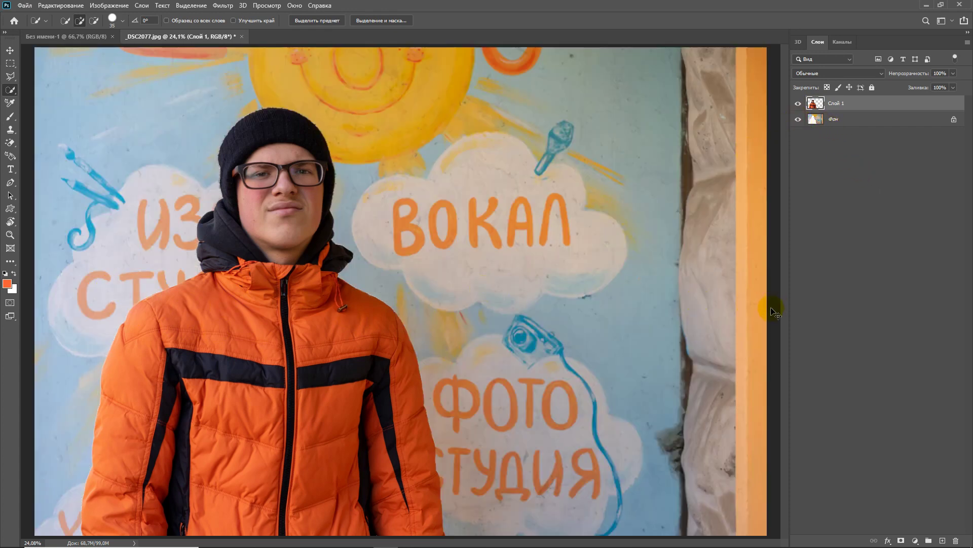
- Undo the cut to Слой 1 and clear the selection, leaving only the Фон layer
{"action": "key", "text": "ctrl+e"}
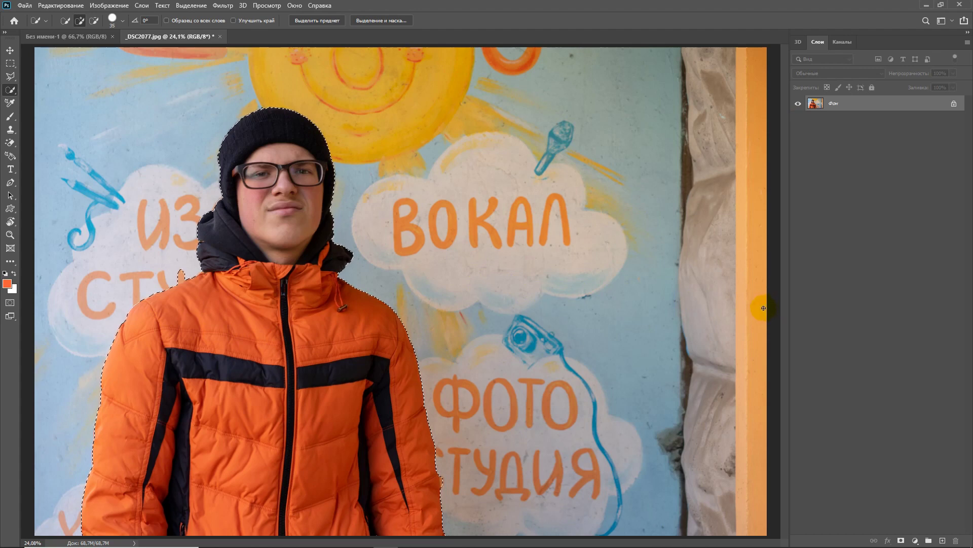
{"action": "key", "text": "ctrl+d"}
{"action": "left_click", "coordinate": [11, 262]}
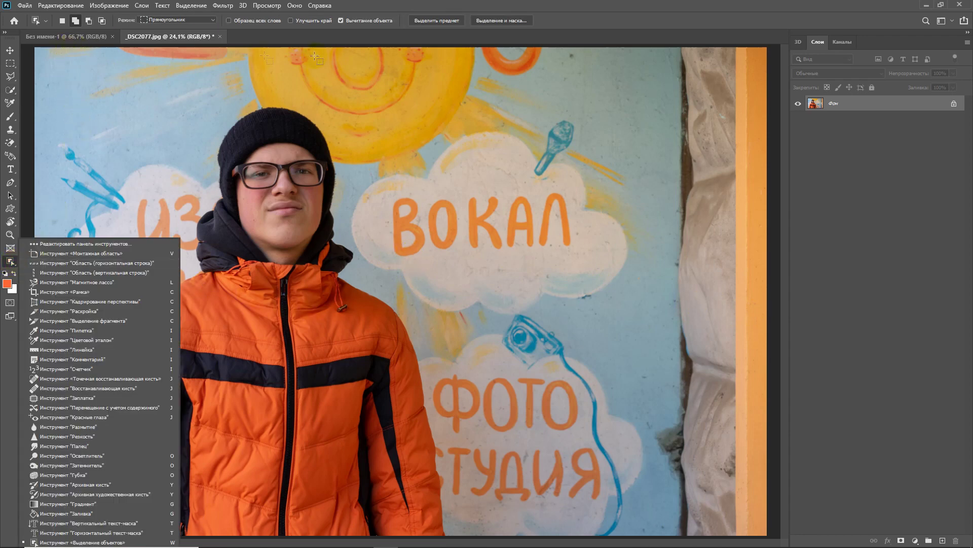
- Switch to the Object Selection tool with its mode set to Лассо
{"action": "left_click", "coordinate": [304, 39]}
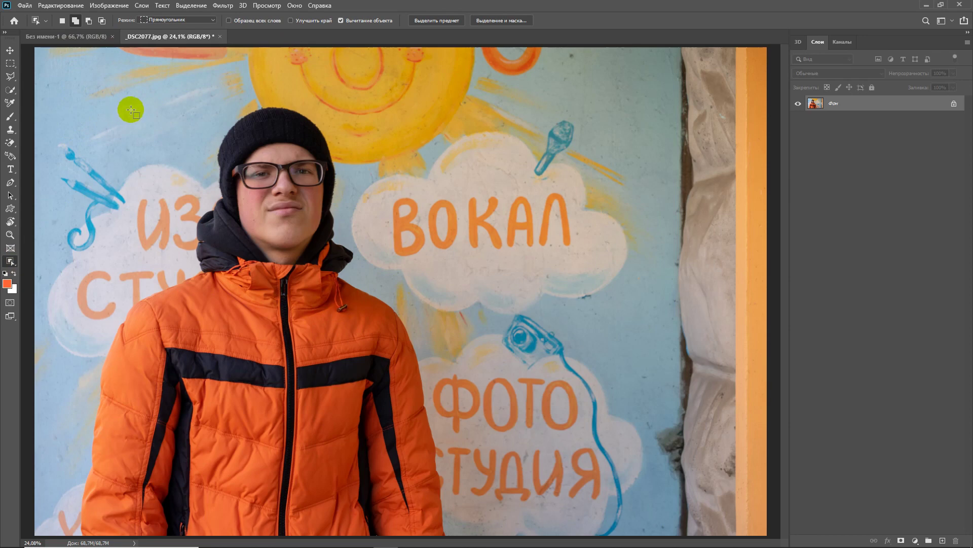
{"action": "key", "text": "w"}
{"action": "left_click", "coordinate": [212, 20]}
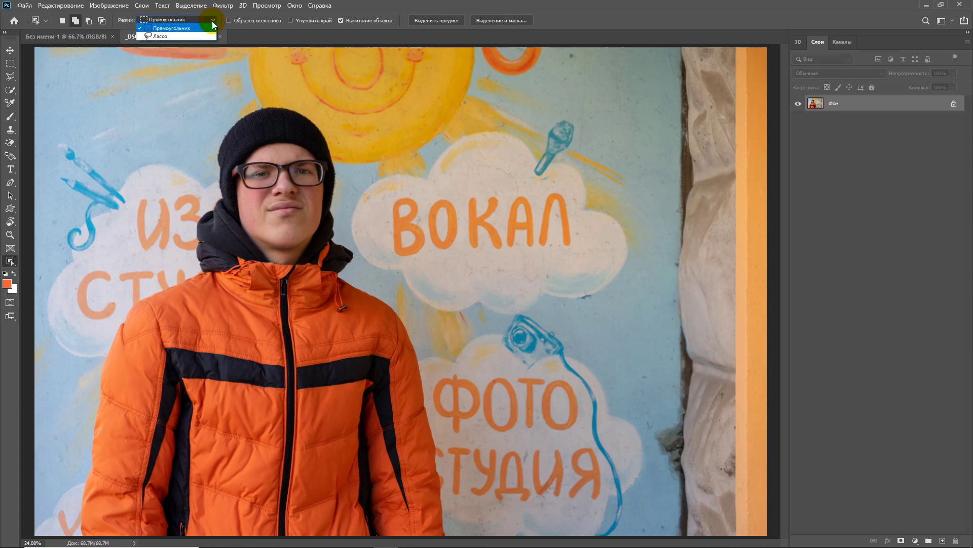
{"action": "left_click", "coordinate": [162, 37]}
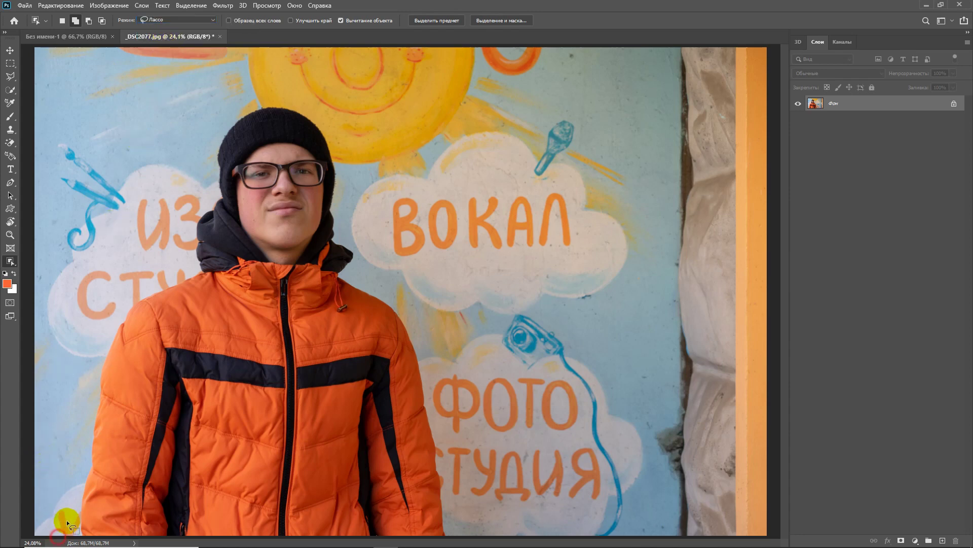
- Lasso around the boy so Object Selection selects him automatically
{"action": "left_click_drag", "start_coordinate": [95, 307], "coordinate": [354, 106]}
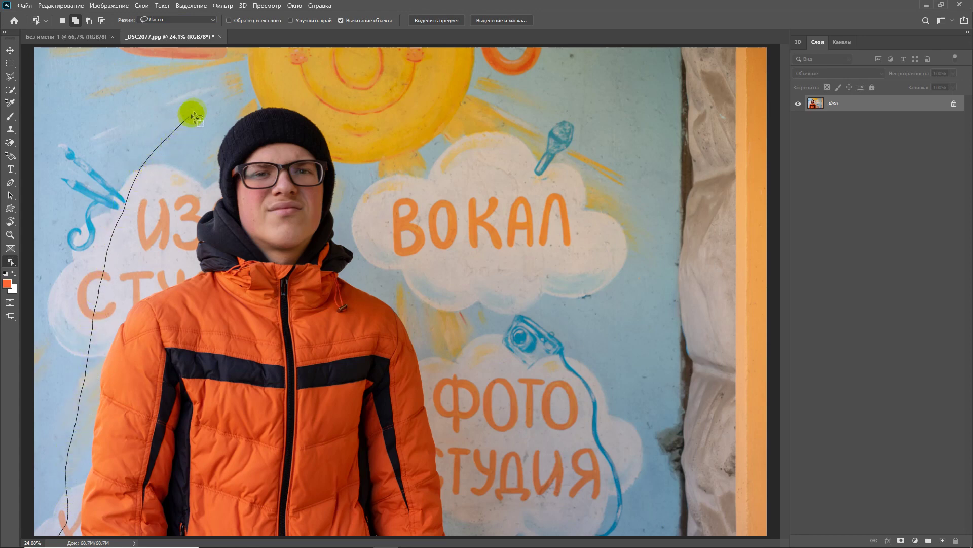
{"action": "mouse_move", "coordinate": [449, 235]}
{"action": "left_mouse_down"}
{"action": "mouse_move", "coordinate": [512, 536]}
{"action": "mouse_move", "coordinate": [62, 534]}
{"action": "left_mouse_up"}
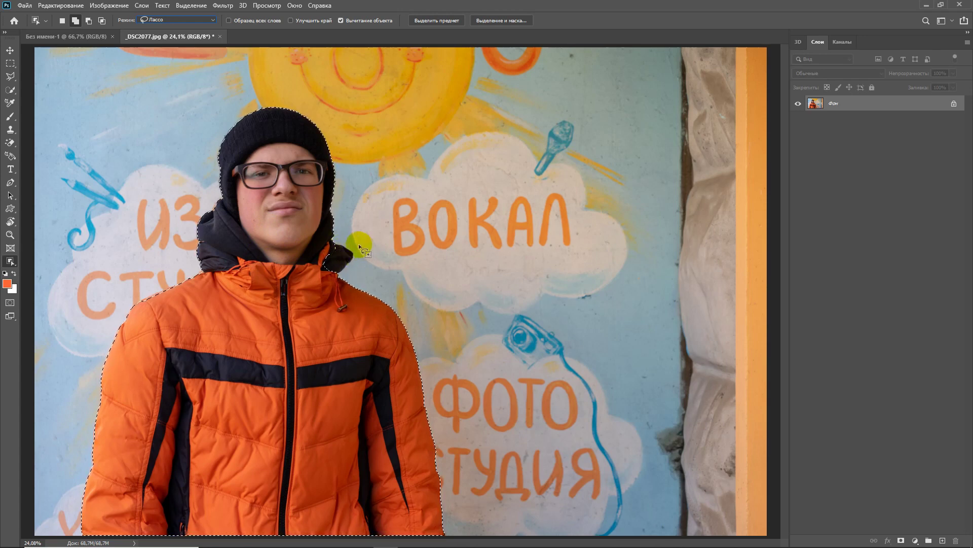
{"action": "left_click", "coordinate": [337, 237]}
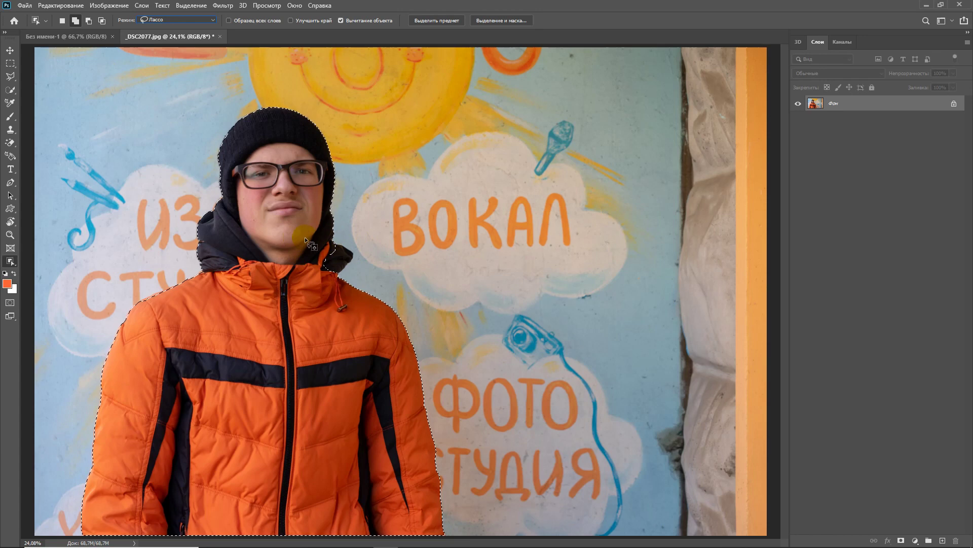
- Add the missed hood and collar area to the selection in Add mode
{"action": "left_click", "coordinate": [144, 20]}
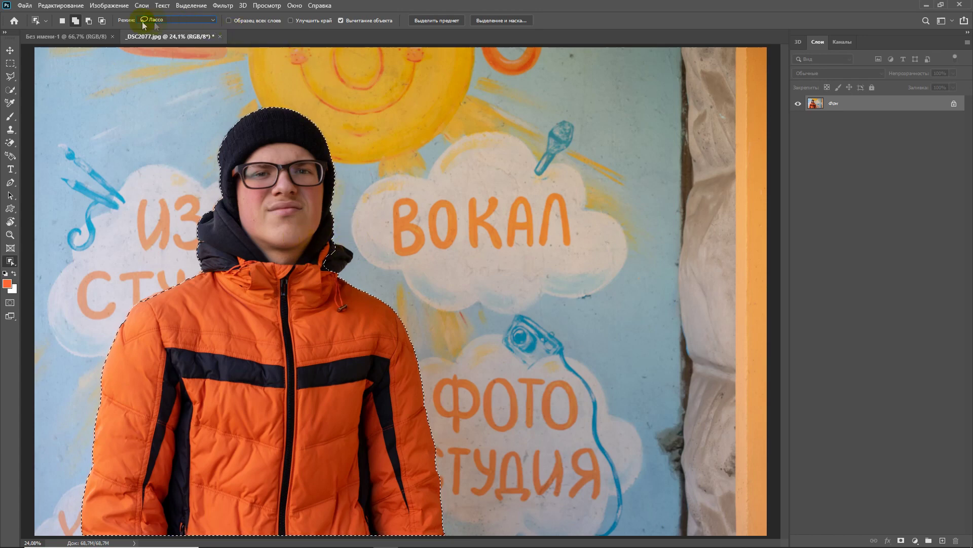
{"action": "left_click", "coordinate": [77, 22]}
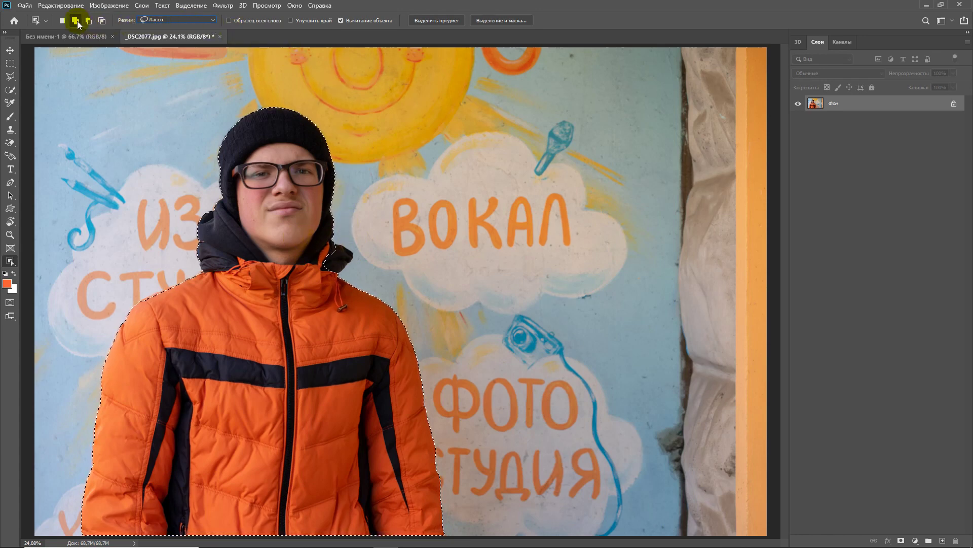
{"action": "left_click_drag", "start_coordinate": [321, 246], "coordinate": [317, 248]}
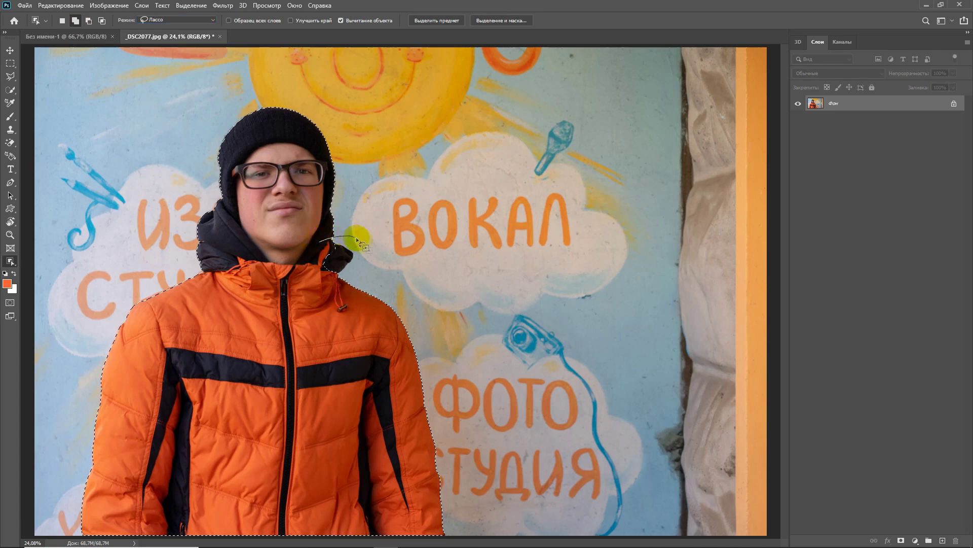
{"action": "left_click", "coordinate": [489, 227]}
{"action": "left_click", "coordinate": [457, 268]}
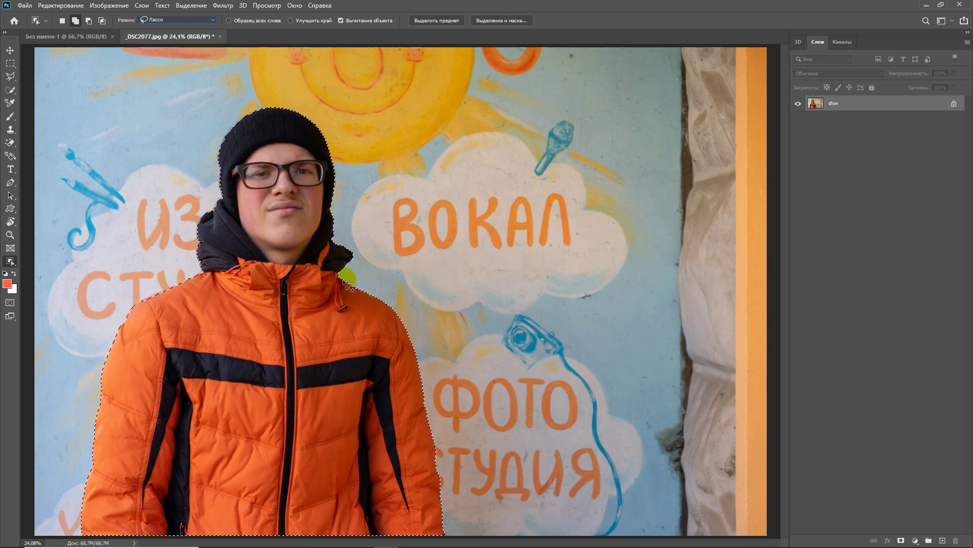
- Cut the selected boy to a new layer, preview it without the background, then undo and deselect
{"action": "right_click", "coordinate": [260, 347]}
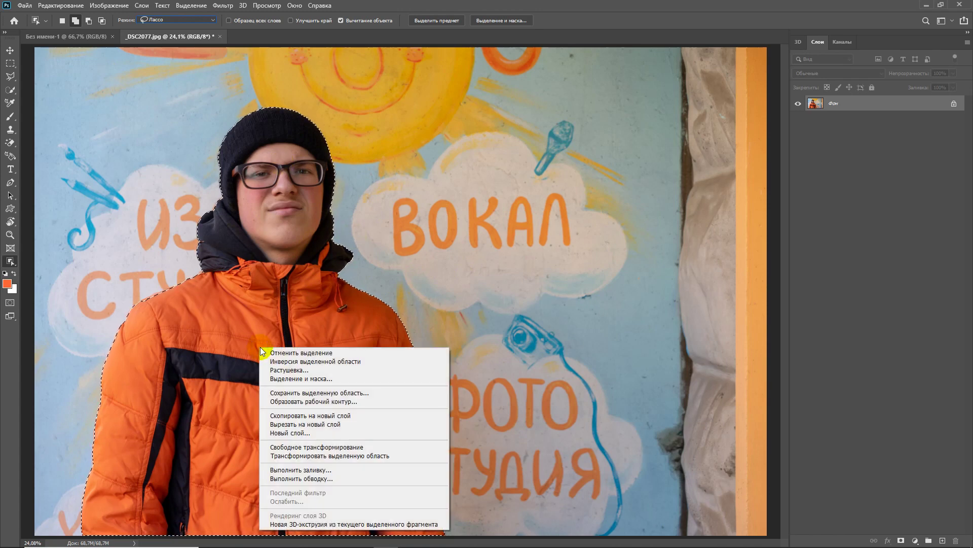
{"action": "left_click", "coordinate": [314, 423]}
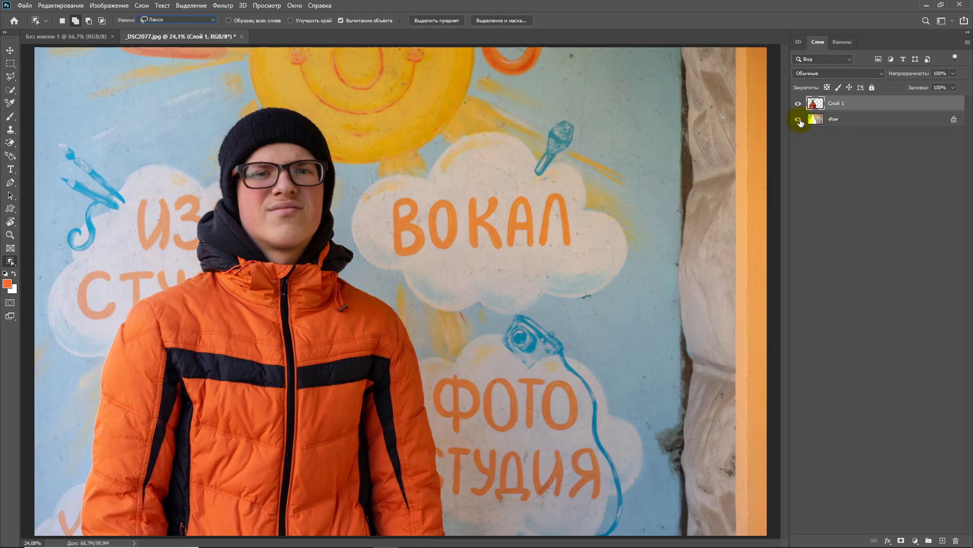
{"action": "left_click", "coordinate": [799, 121]}
{"action": "left_click", "coordinate": [799, 121]}
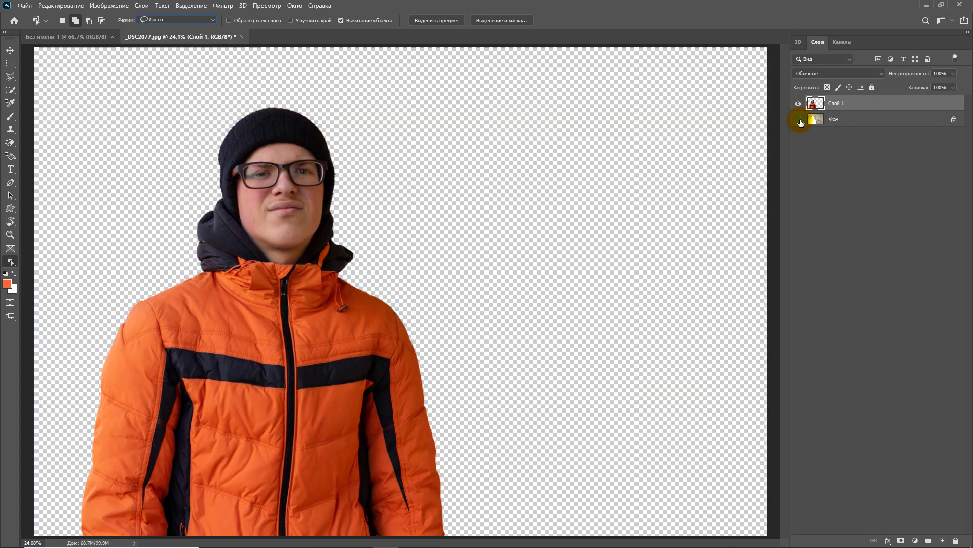
{"action": "left_click", "coordinate": [799, 120]}
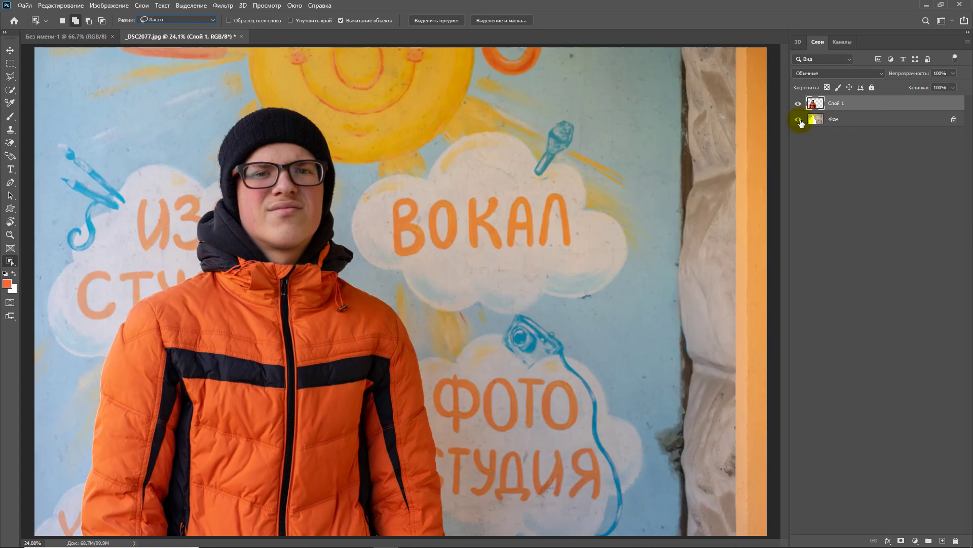
{"action": "key", "text": "ctrl+z"}
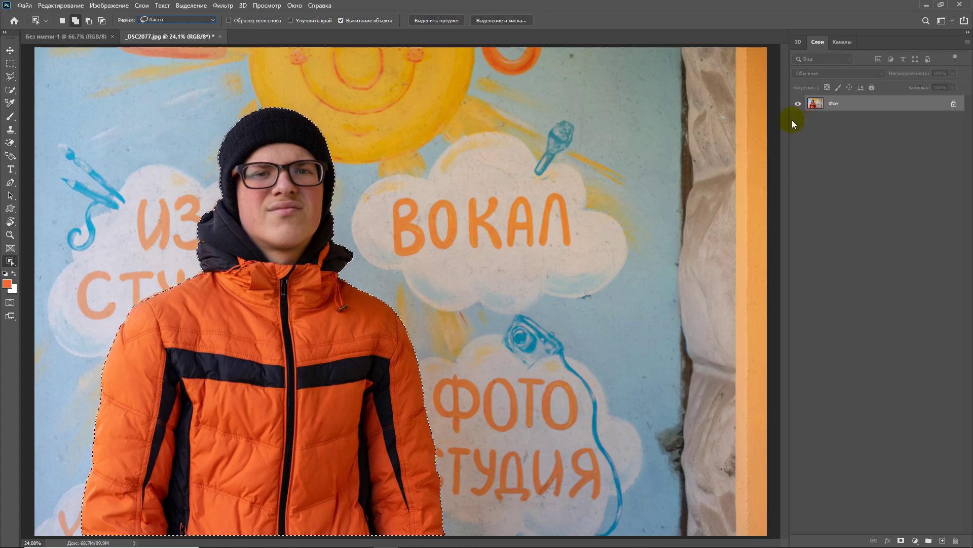
{"action": "key", "text": "ctrl+d"}
{"action": "left_click", "coordinate": [213, 22]}
{"action": "left_click", "coordinate": [196, 28]}
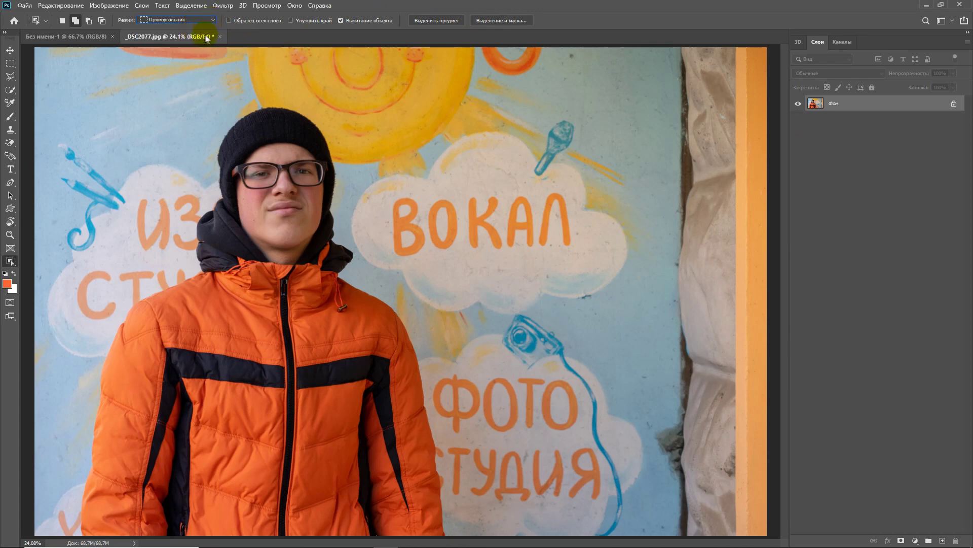
{"action": "mouse_move", "coordinate": [83, 76]}
{"action": "left_mouse_down"}
{"action": "mouse_move", "coordinate": [232, 95]}
{"action": "mouse_move", "coordinate": [473, 545]}
{"action": "left_mouse_up"}
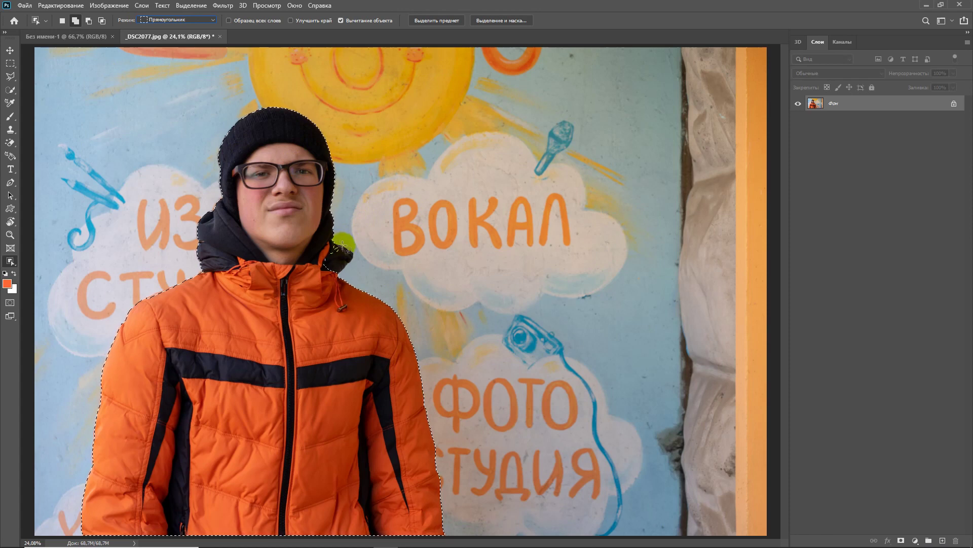
{"action": "left_click_drag", "start_coordinate": [353, 253], "coordinate": [345, 250]}
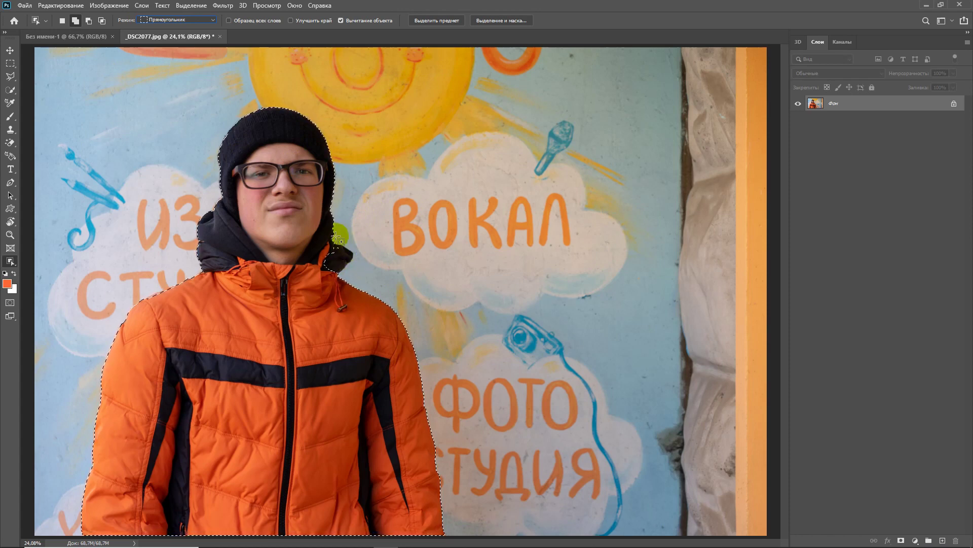
{"action": "left_click_drag", "start_coordinate": [318, 240], "coordinate": [363, 285]}
{"action": "left_click", "coordinate": [370, 234]}
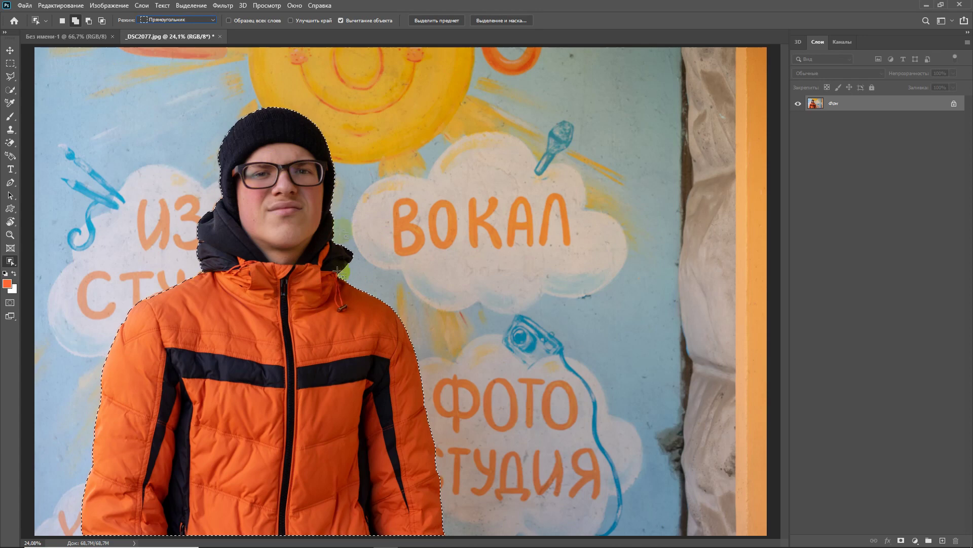
{"action": "right_click", "coordinate": [243, 343]}
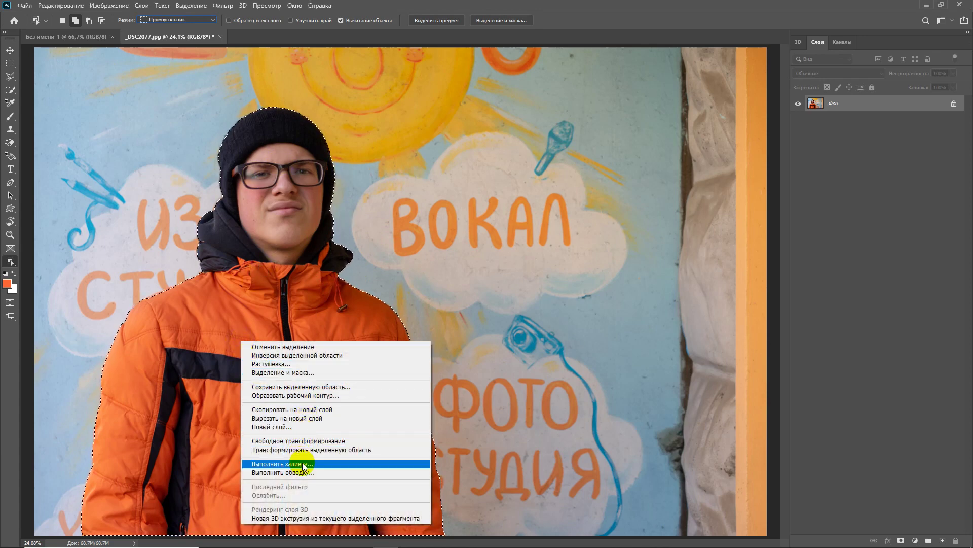
{"action": "left_click", "coordinate": [326, 417]}
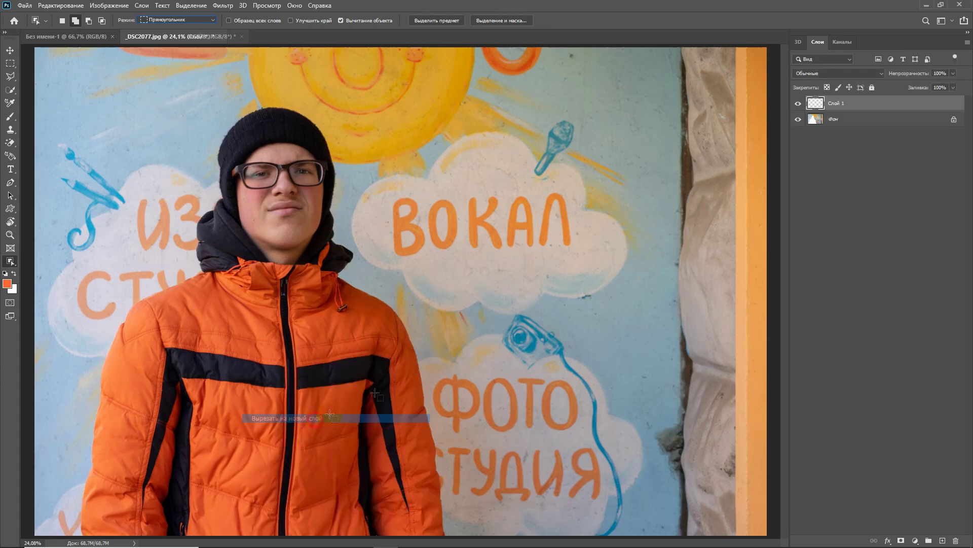
{"action": "left_click", "coordinate": [798, 120]}
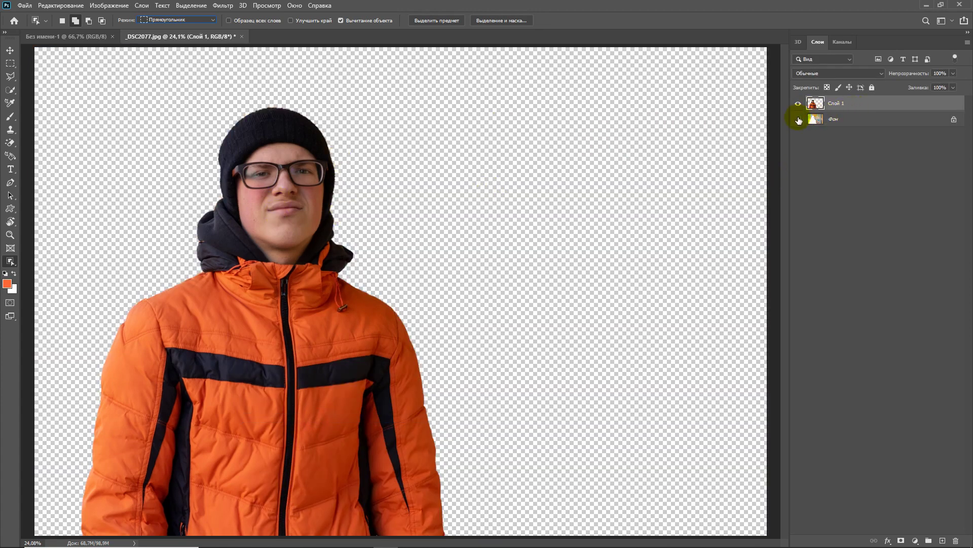
{"action": "left_click", "coordinate": [798, 120]}
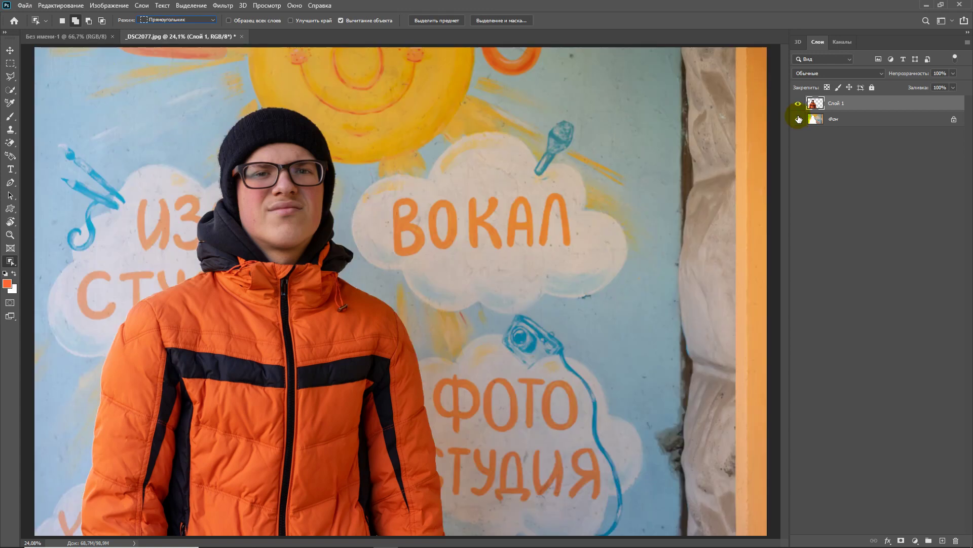
{"action": "key", "text": "ctrl+z"}
{"action": "key", "text": "ctrl+d"}
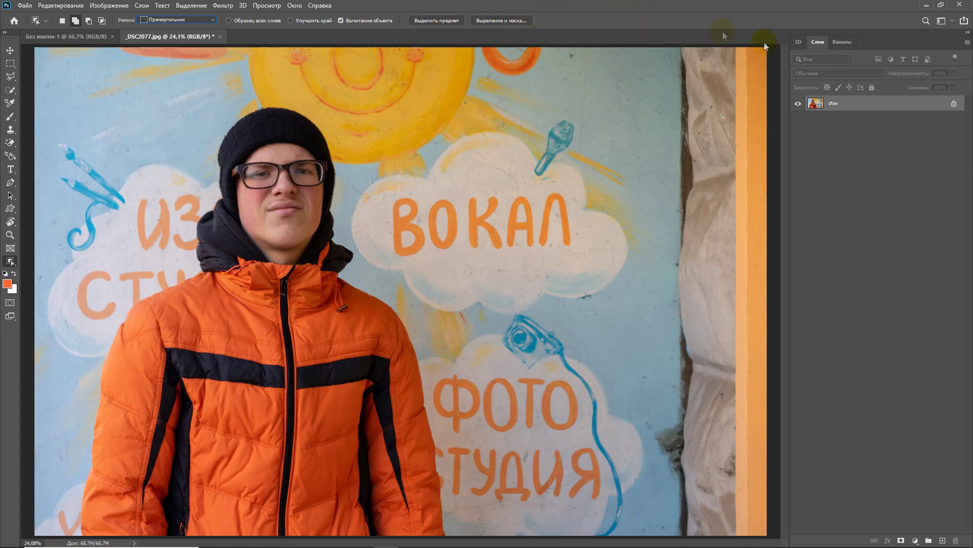
{"action": "left_click", "coordinate": [296, 6]}
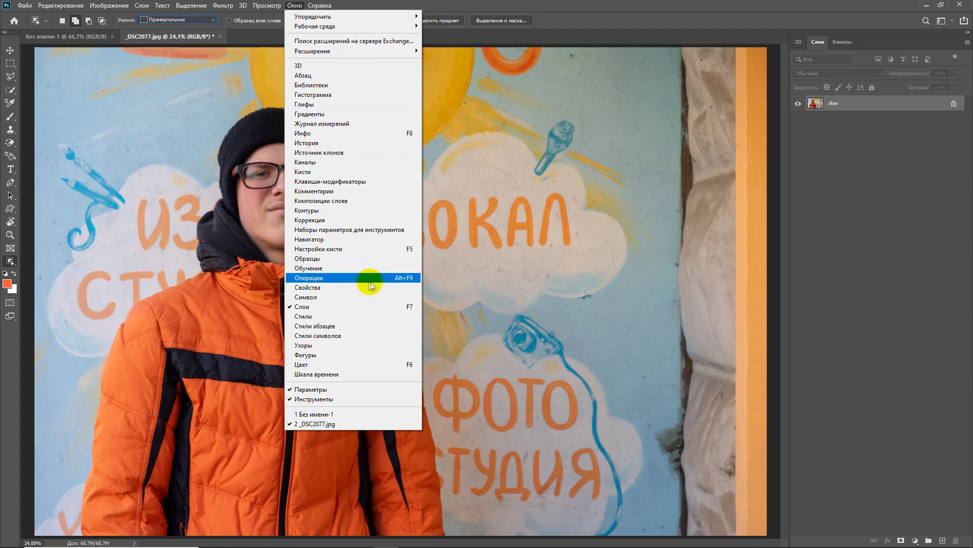
- Show the Properties panel, unlock Фон into Слой 0, and run Select Subject
{"action": "left_click", "coordinate": [340, 287]}
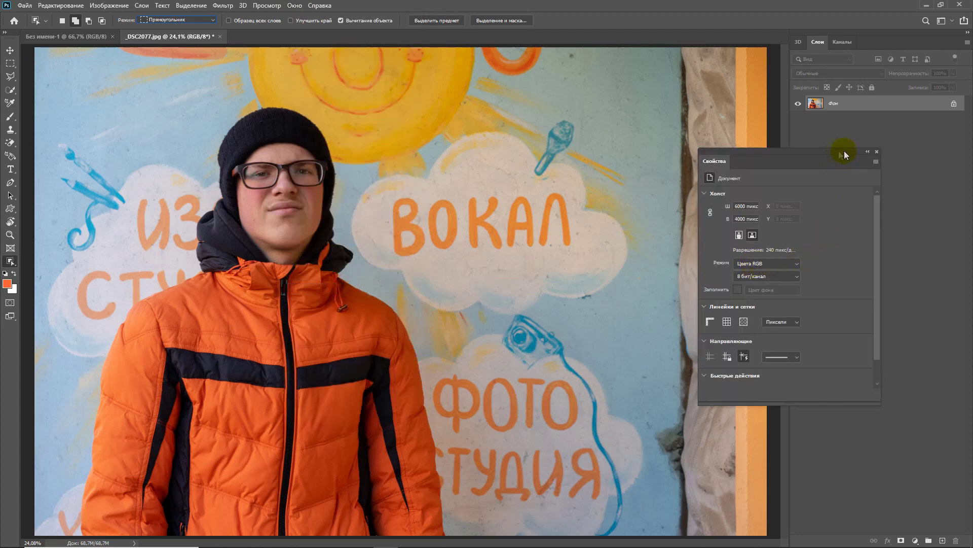
{"action": "left_click", "coordinate": [954, 106]}
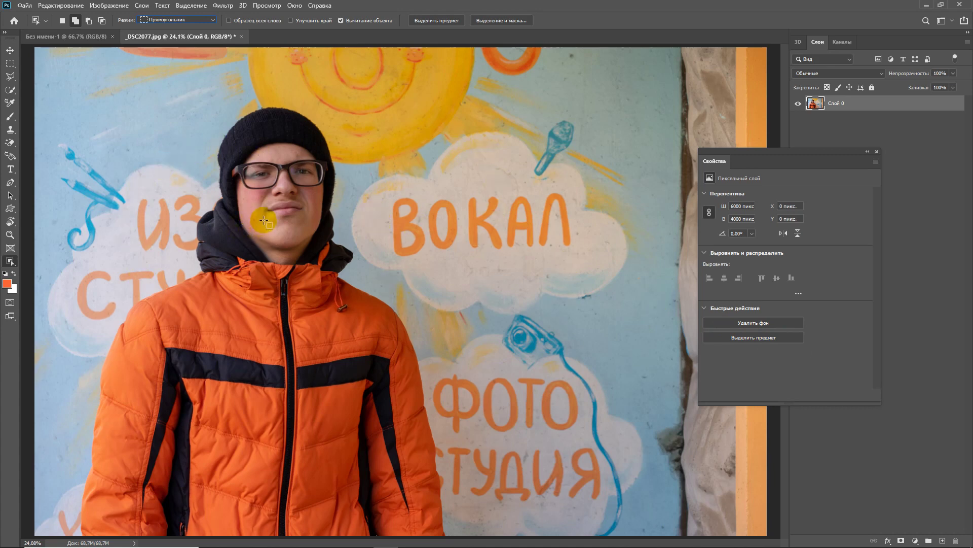
{"action": "left_click", "coordinate": [763, 338]}
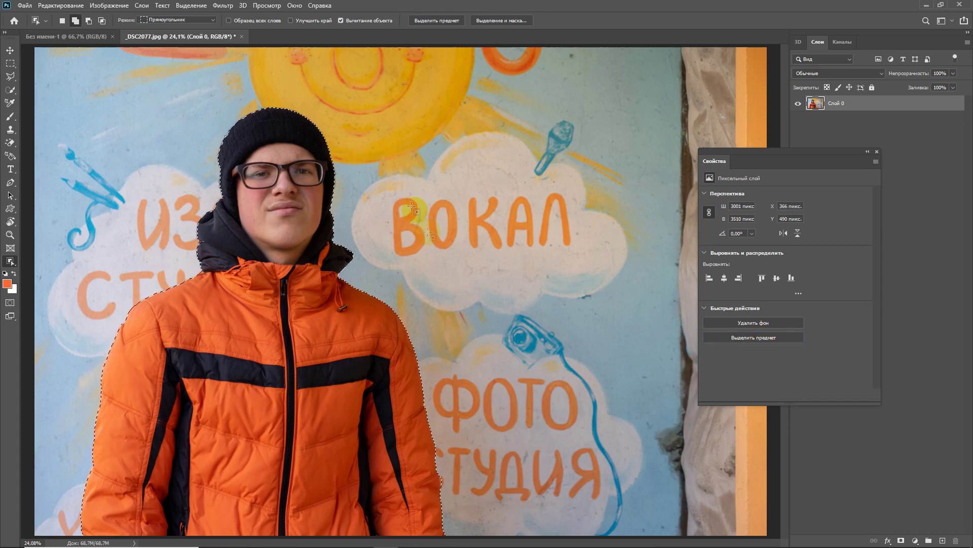
{"action": "left_click", "coordinate": [755, 321]}
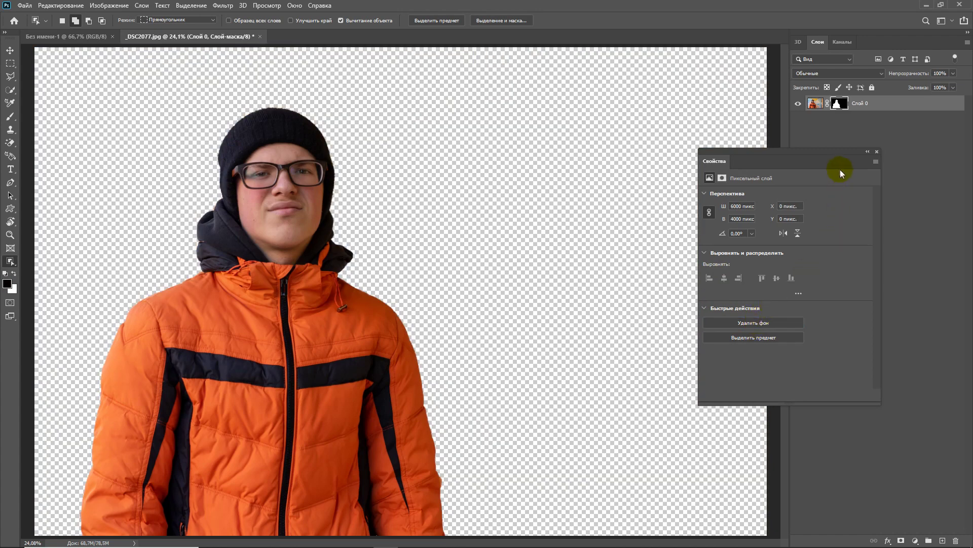
{"action": "left_click_drag", "start_coordinate": [802, 151], "coordinate": [864, 140]}
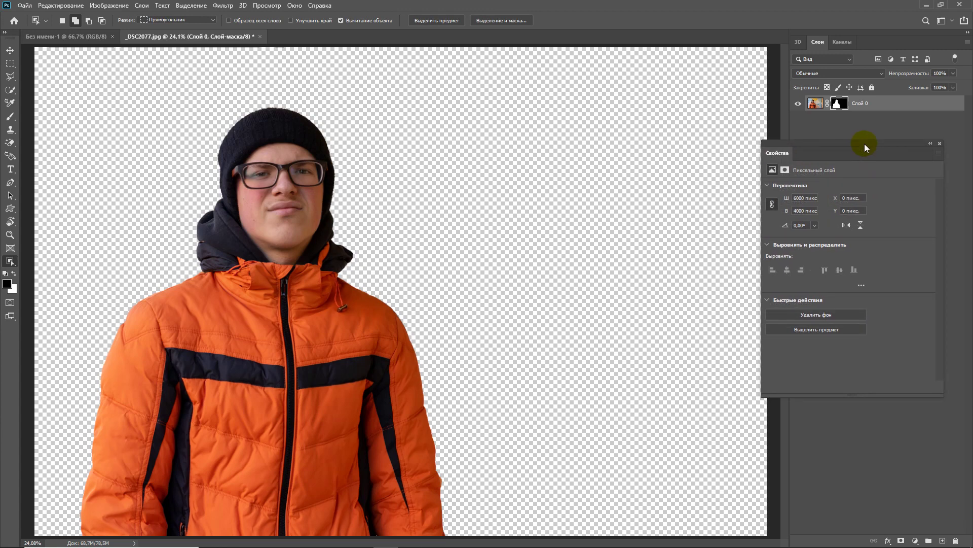
{"action": "key", "text": "ctrl+z"}
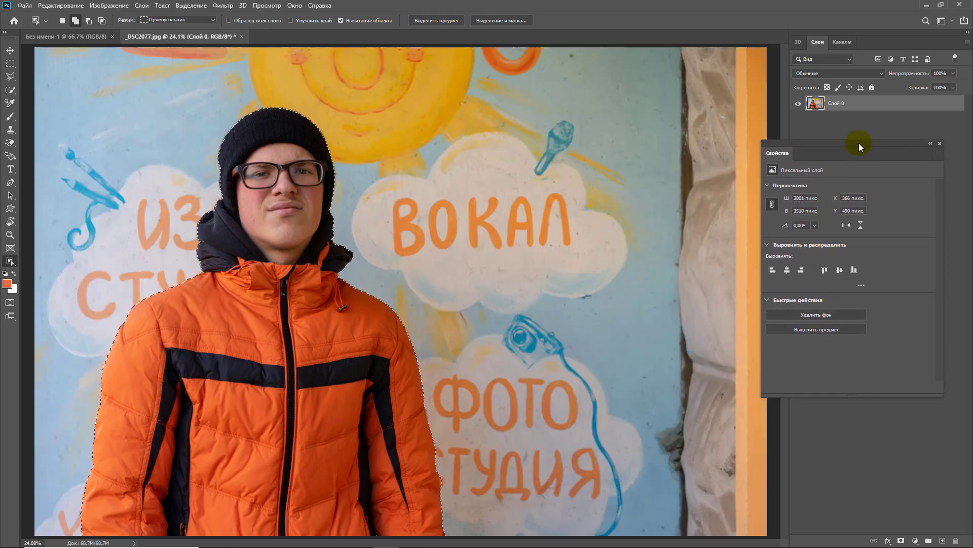
{"action": "key", "text": "ctrl+d"}
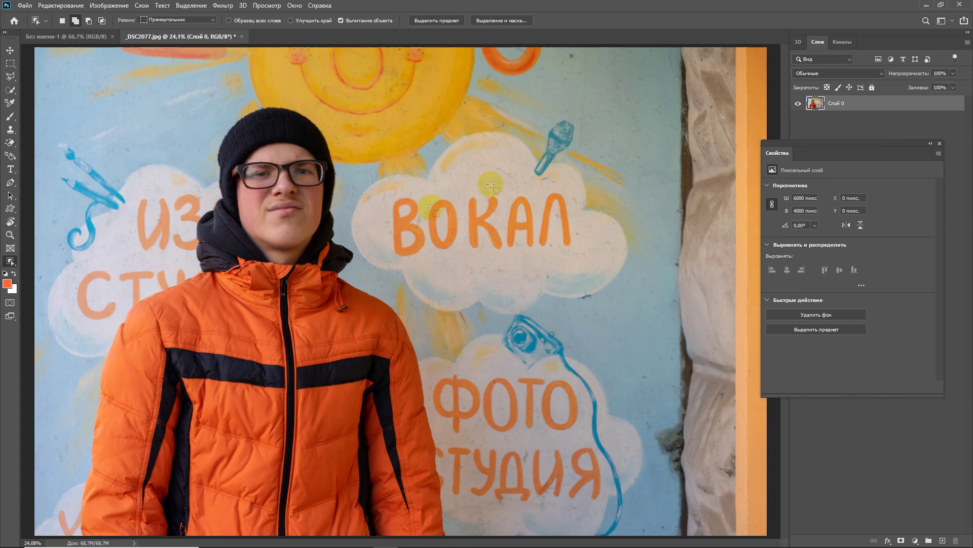
- Try Select Subject with Remove Background, undo it, deselect, and close the Properties panel
{"action": "left_click", "coordinate": [823, 330]}
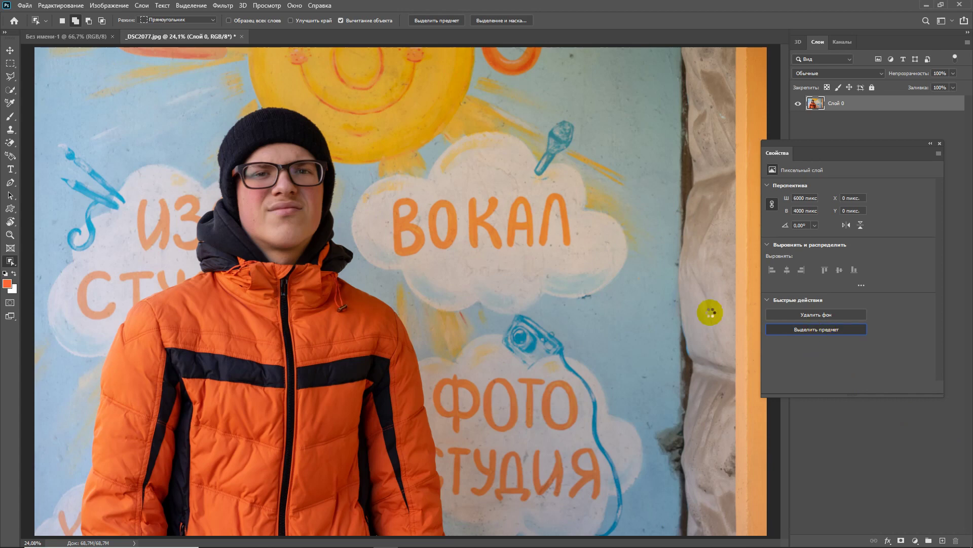
{"action": "left_click", "coordinate": [816, 315]}
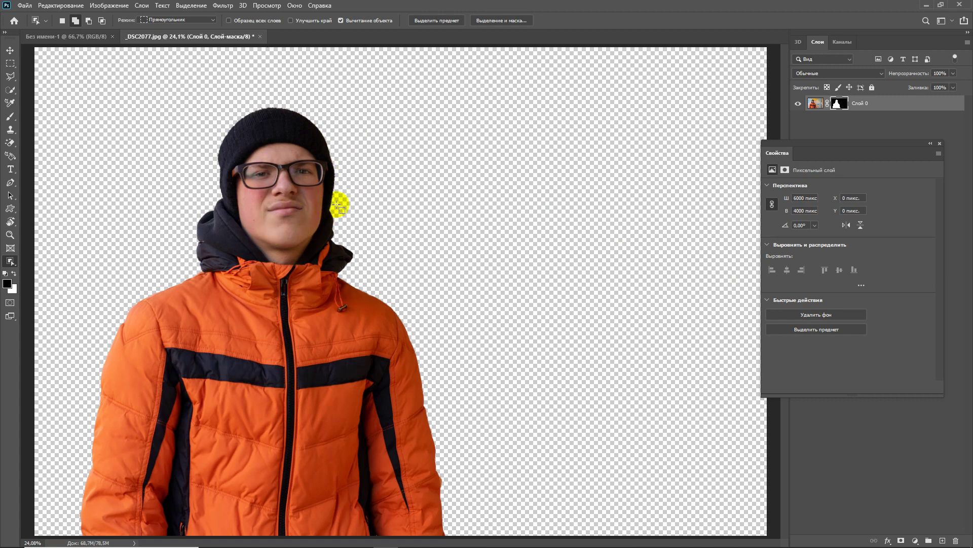
{"action": "key", "text": "ctrl+z"}
{"action": "key", "text": "ctrl+d"}
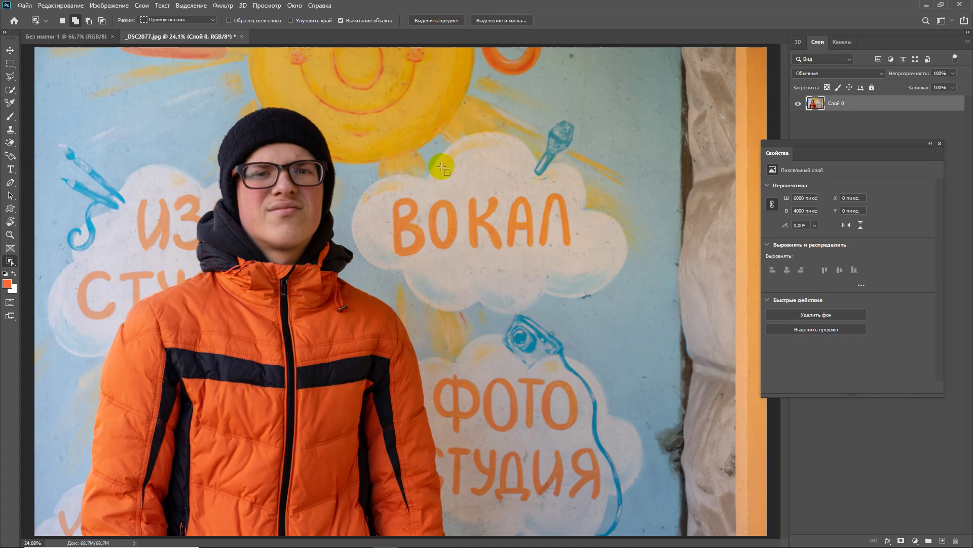
{"action": "left_click", "coordinate": [939, 143]}
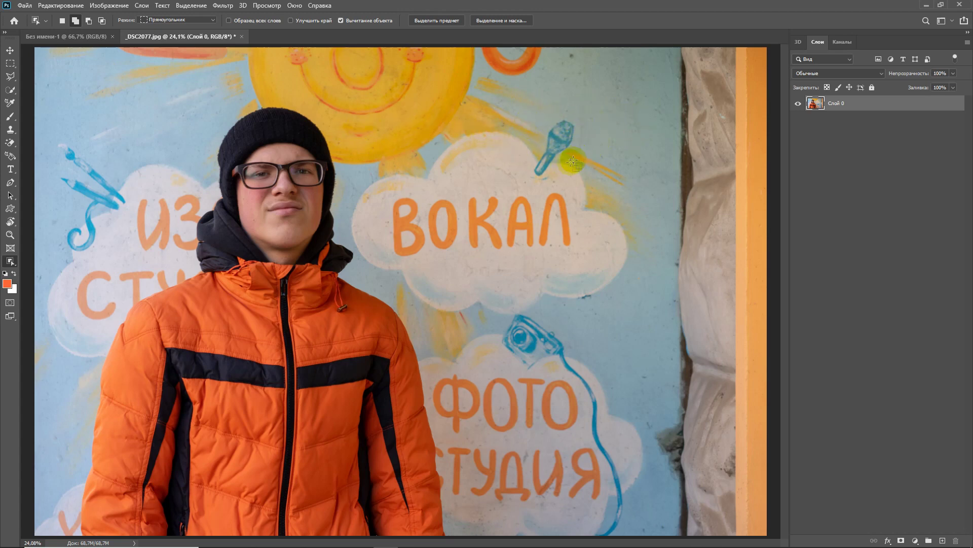
{"action": "left_click", "coordinate": [9, 50]}
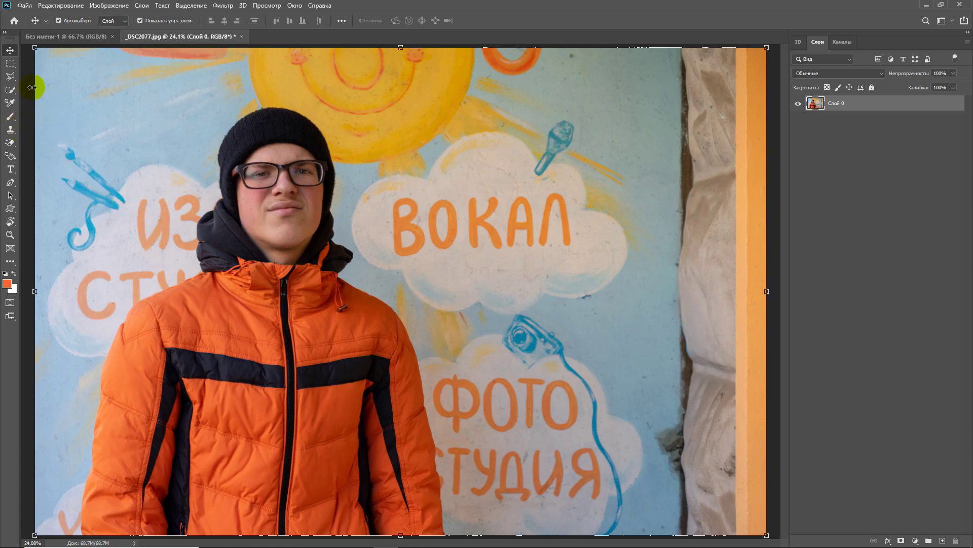
- Outline the blue microphone near the sun with the freehand Lasso tool
{"action": "left_click", "coordinate": [11, 91]}
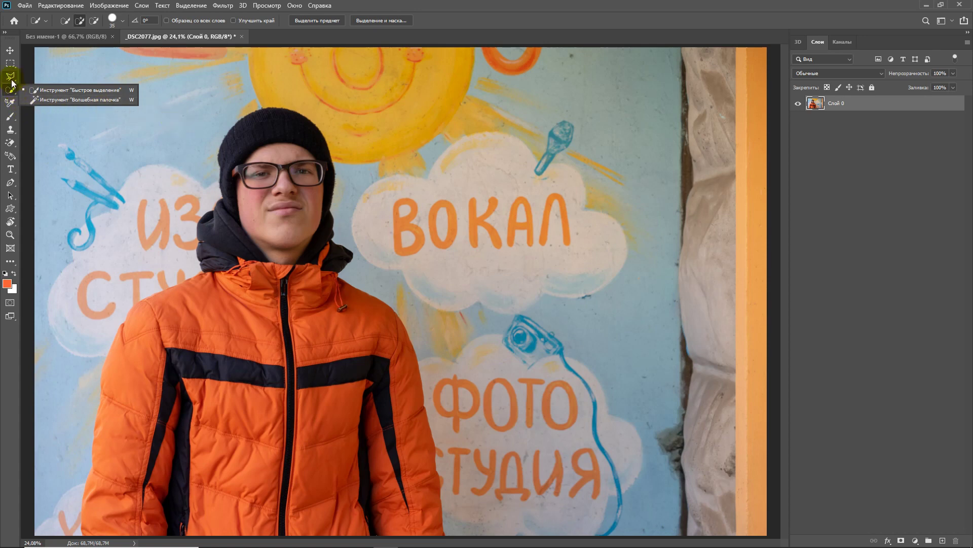
{"action": "left_click_drag", "start_coordinate": [10, 76], "coordinate": [69, 87]}
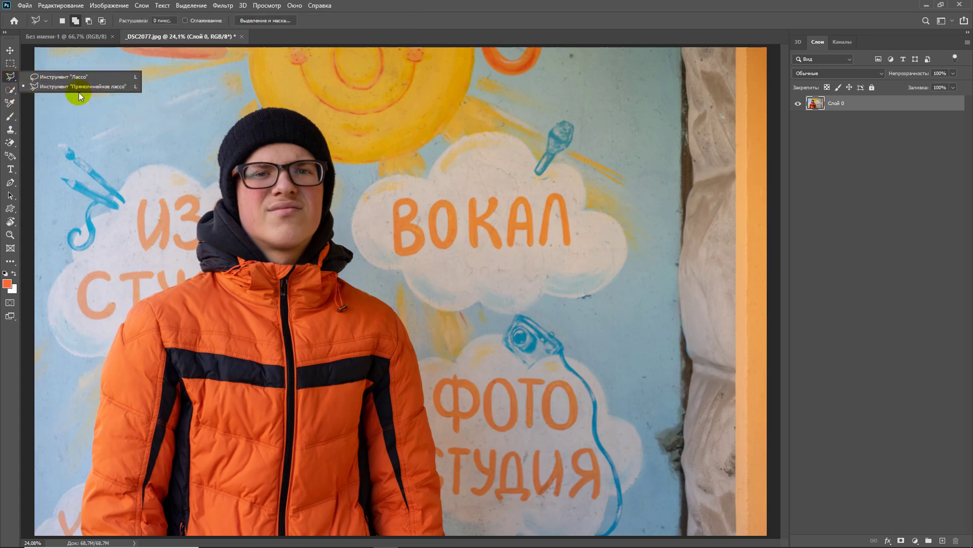
{"action": "left_click", "coordinate": [65, 76]}
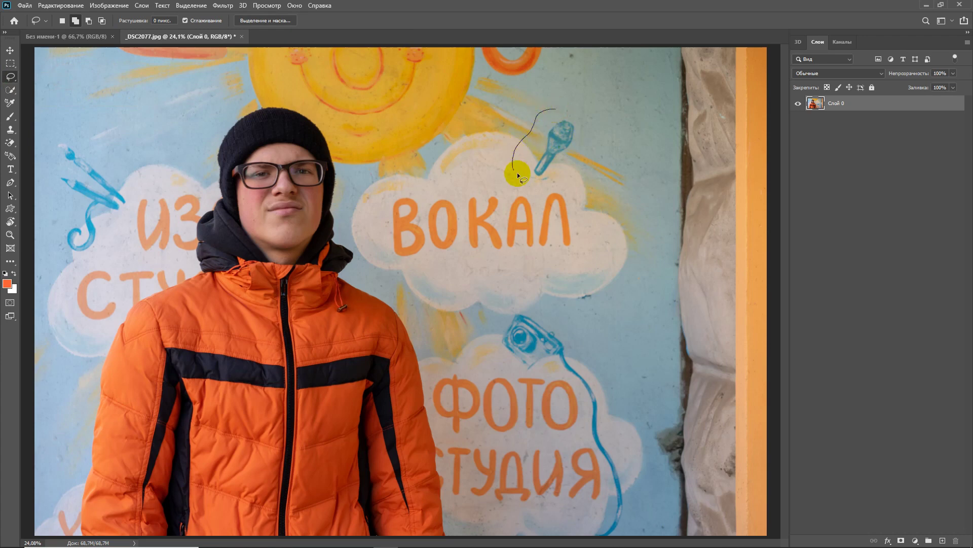
{"action": "left_click_drag", "start_coordinate": [562, 110], "coordinate": [552, 109]}
{"action": "left_click_drag", "start_coordinate": [561, 141], "coordinate": [558, 131]}
- Content-Aware fill the lassoed microphone so it blends into the painted wall
{"action": "right_click", "coordinate": [558, 131]}
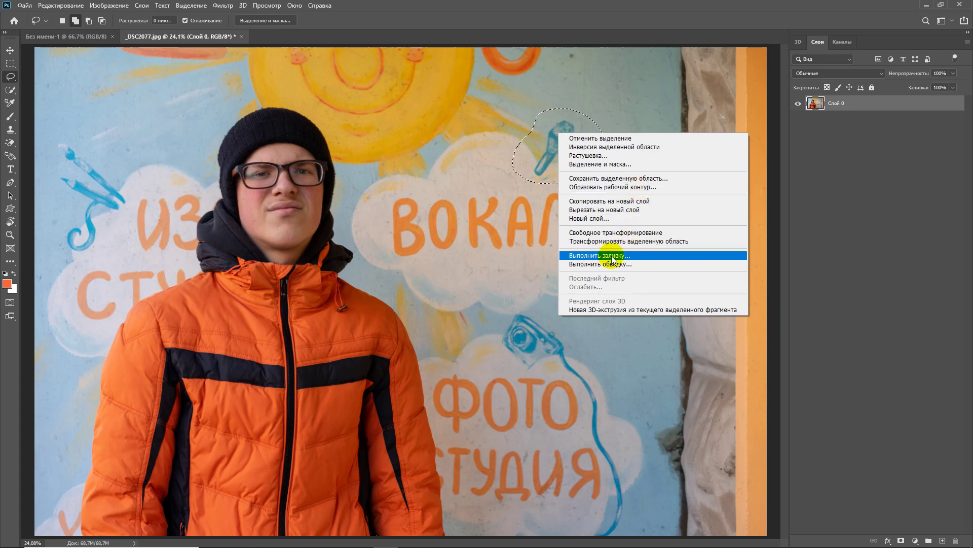
{"action": "left_click", "coordinate": [612, 256]}
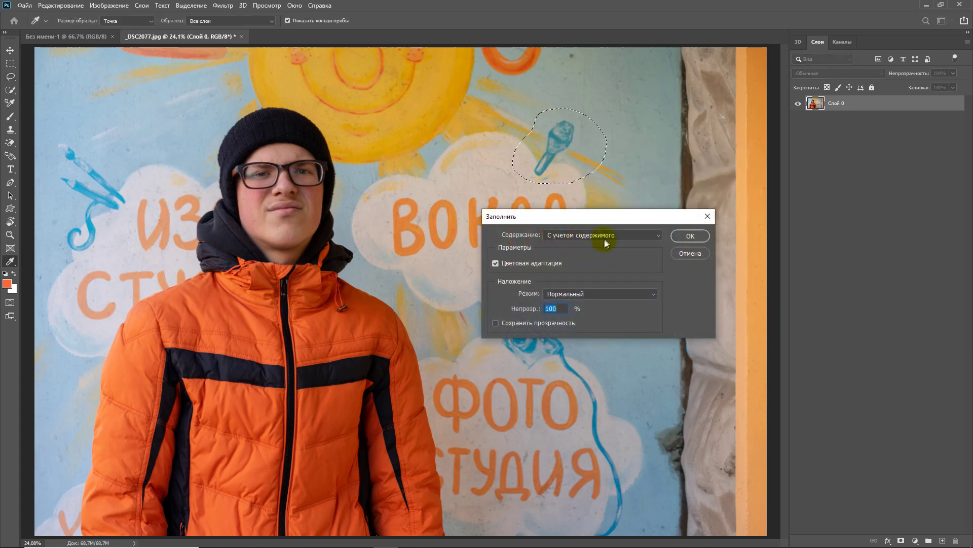
{"action": "left_click", "coordinate": [684, 238]}
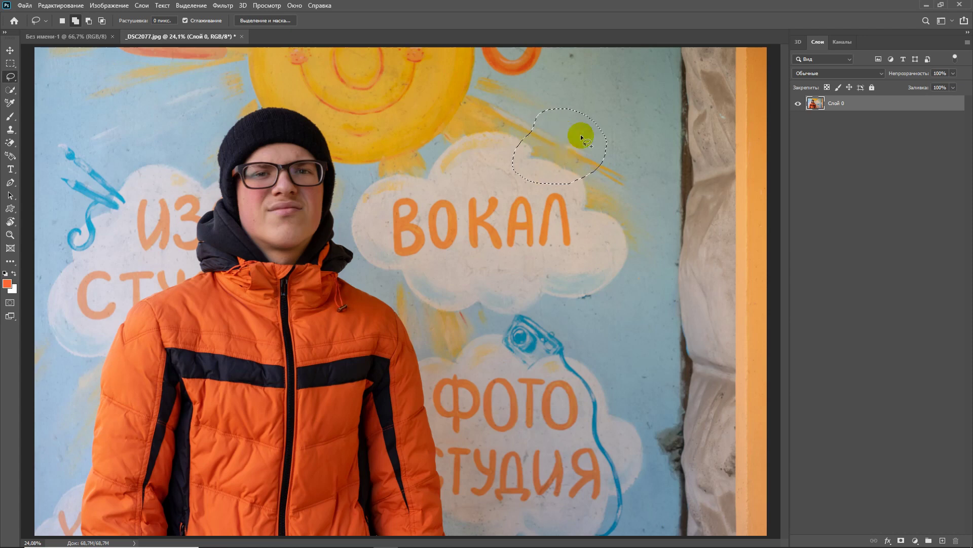
- Deselect the retouched spot, switch to the Move tool, and show the Window menu
{"action": "key", "text": "ctrl+d"}
{"action": "left_click", "coordinate": [9, 50]}
{"action": "left_click", "coordinate": [491, 265]}
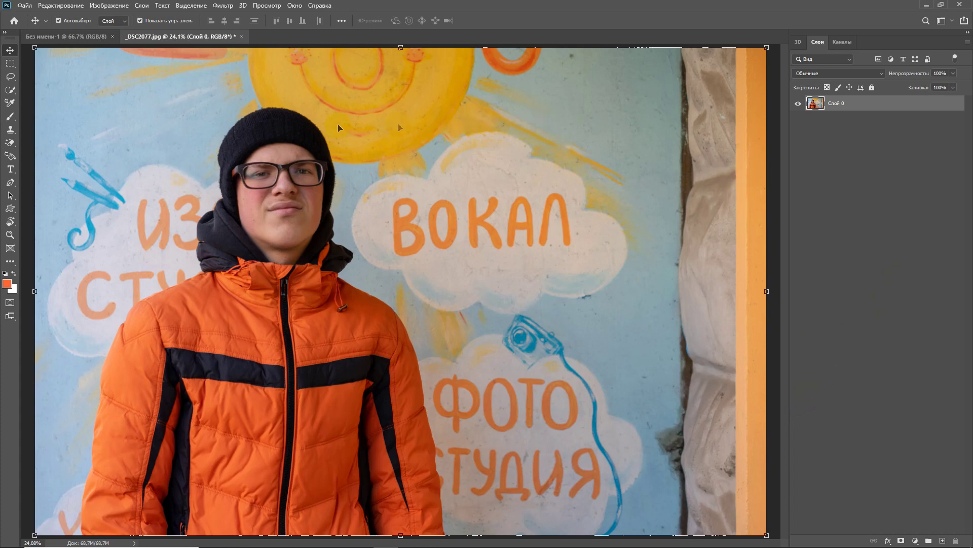
{"action": "left_click", "coordinate": [294, 5]}
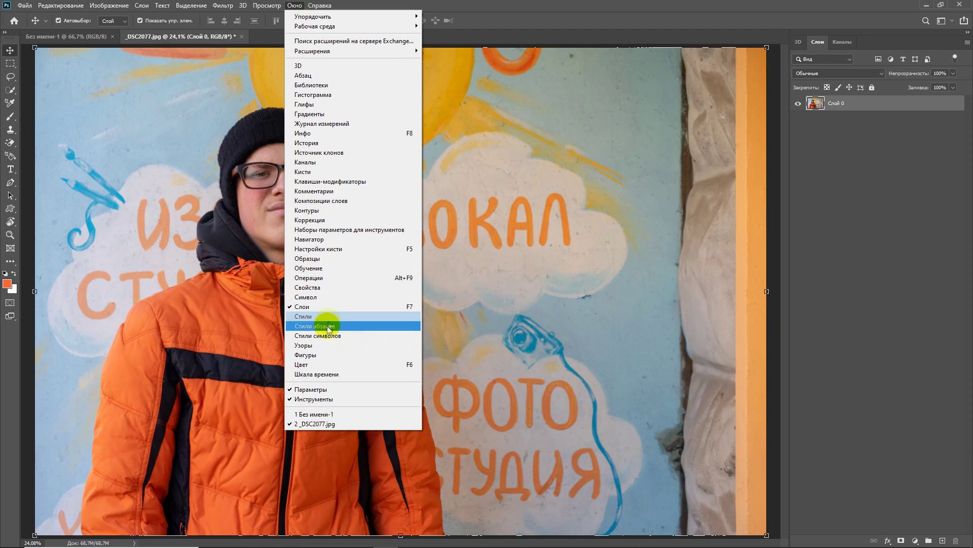
- Cut out the boy with Select Subject and Remove Background, then add a new empty layer
{"action": "left_click", "coordinate": [319, 289]}
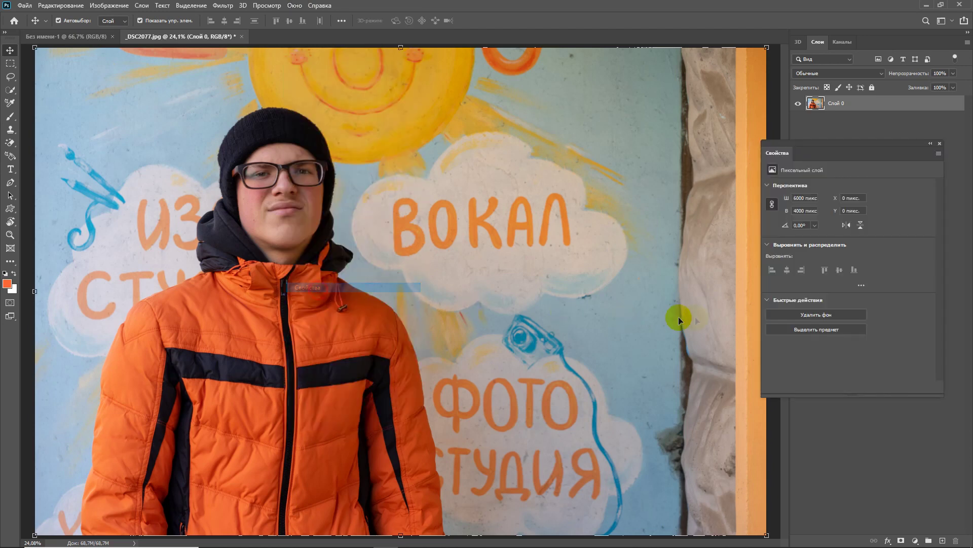
{"action": "left_click", "coordinate": [819, 329]}
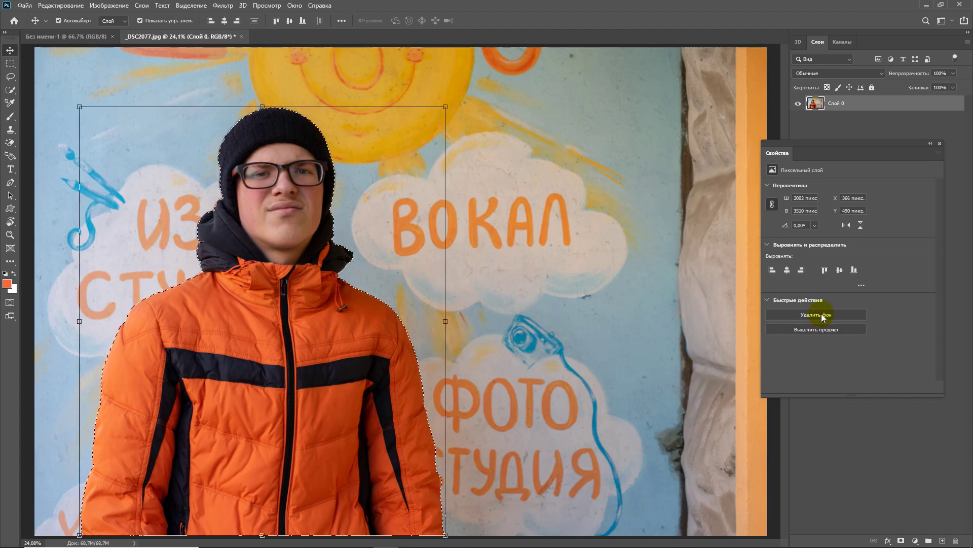
{"action": "left_click", "coordinate": [823, 316]}
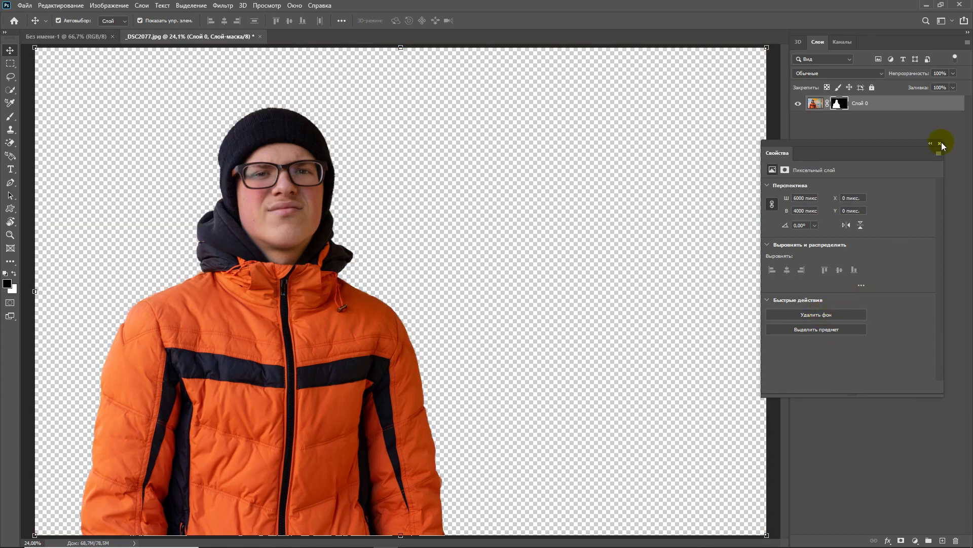
{"action": "left_click", "coordinate": [941, 144]}
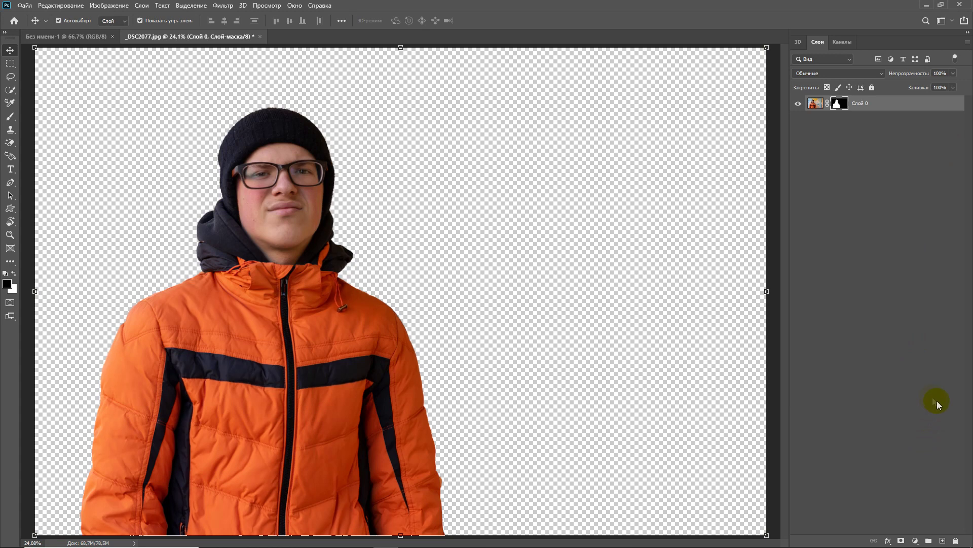
{"action": "left_click", "coordinate": [943, 541]}
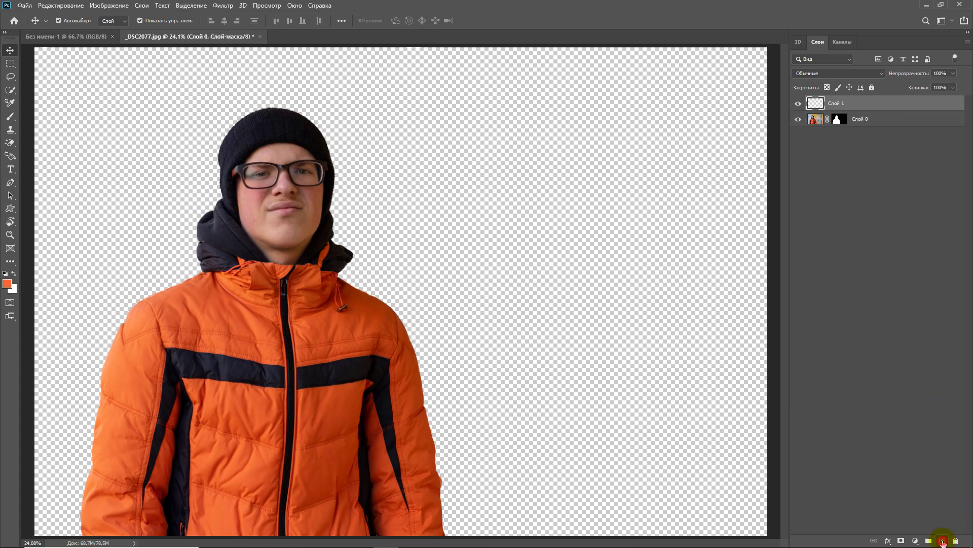
- Move the empty Слой 1 beneath Слой 0 and add a Gradient fill layer
{"action": "left_click_drag", "start_coordinate": [895, 103], "coordinate": [896, 134]}
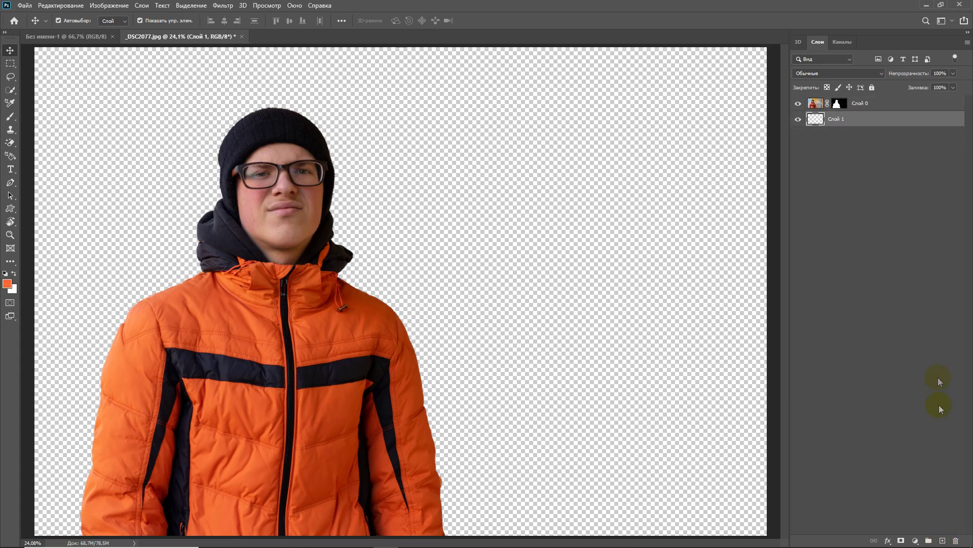
{"action": "left_click", "coordinate": [915, 541]}
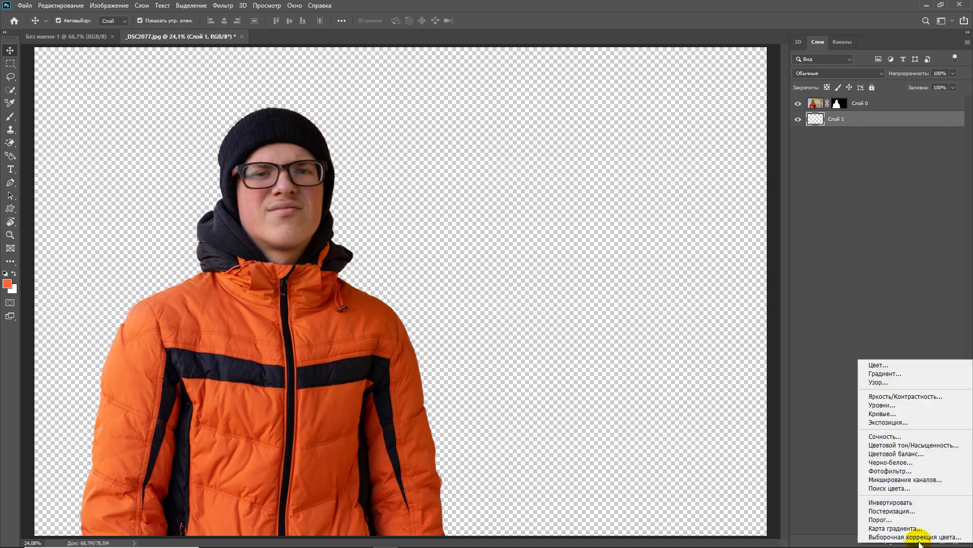
{"action": "left_click", "coordinate": [901, 374]}
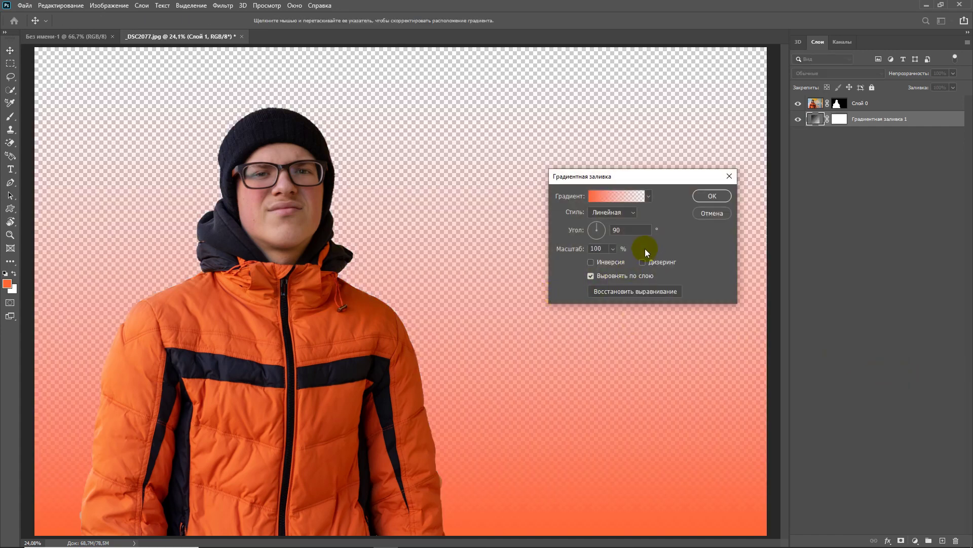
- Browse the Основные and Синие gradient presets, previewing several blue gradients
{"action": "left_click", "coordinate": [650, 197]}
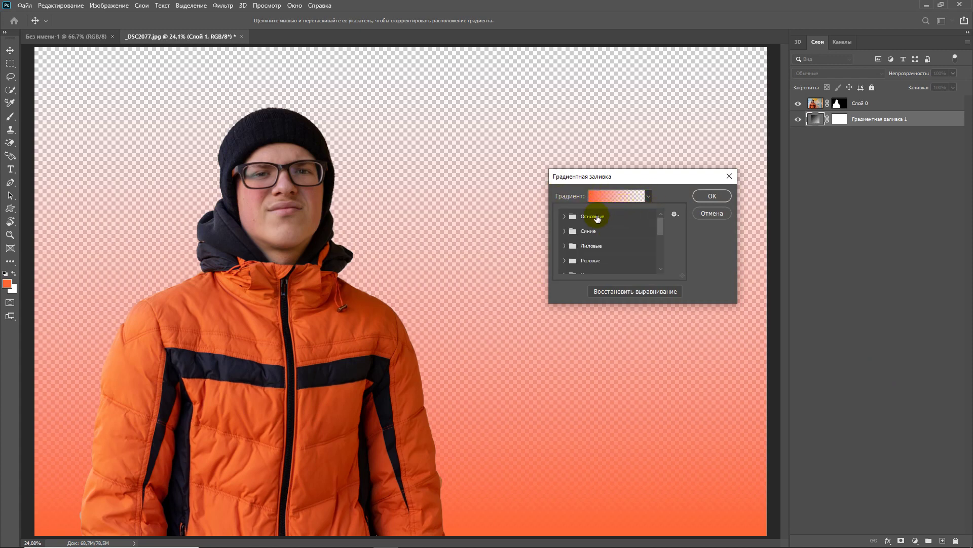
{"action": "mouse_move", "coordinate": [662, 224]}
{"action": "left_mouse_down"}
{"action": "mouse_move", "coordinate": [662, 259]}
{"action": "mouse_move", "coordinate": [666, 223]}
{"action": "left_mouse_up"}
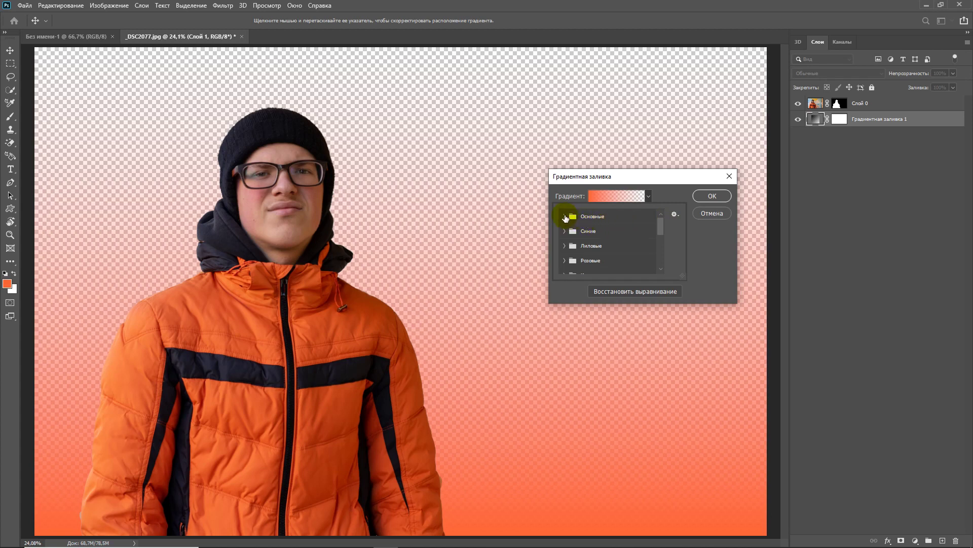
{"action": "left_click", "coordinate": [566, 216]}
{"action": "left_click", "coordinate": [565, 247]}
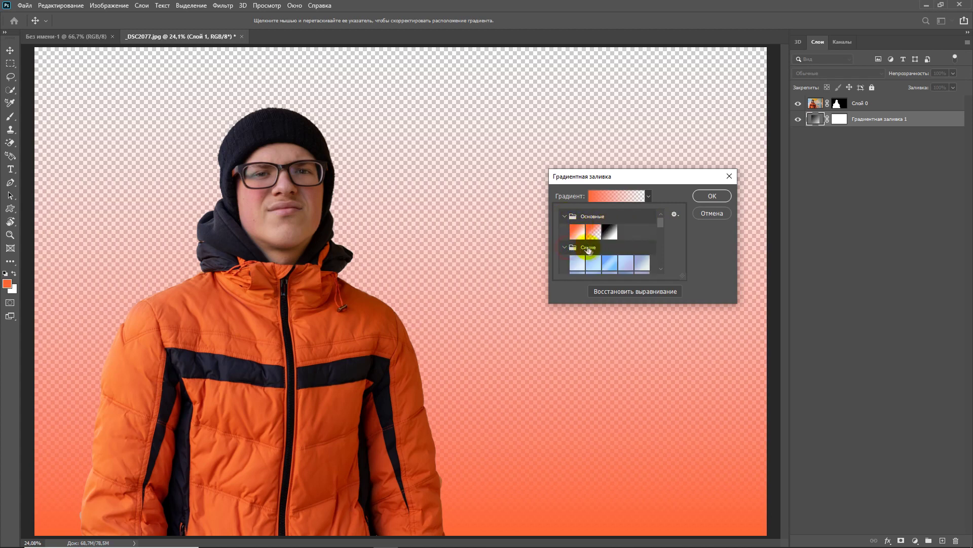
{"action": "scroll", "coordinate": [617, 240], "scroll_direction": "down", "scroll_amount": 1}
{"action": "left_click", "coordinate": [579, 247]}
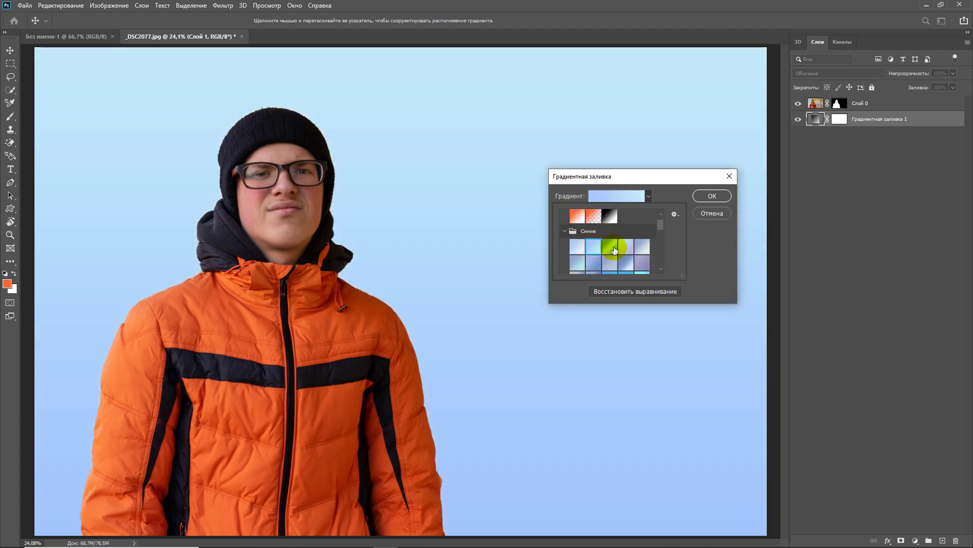
{"action": "left_click", "coordinate": [613, 248]}
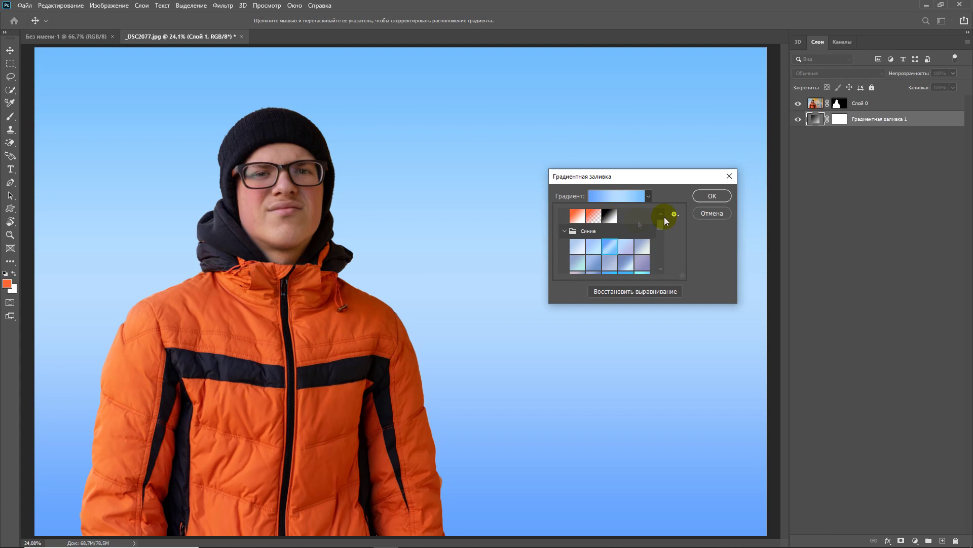
{"action": "scroll", "coordinate": [661, 233], "scroll_direction": "down", "scroll_amount": 2}
{"action": "left_click", "coordinate": [626, 239]}
{"action": "left_click", "coordinate": [641, 256]}
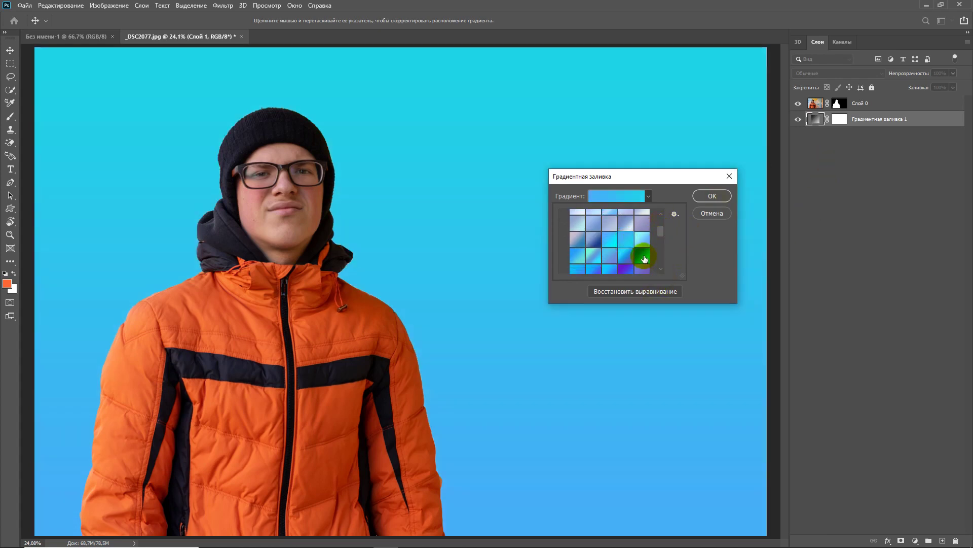
{"action": "left_click", "coordinate": [626, 269]}
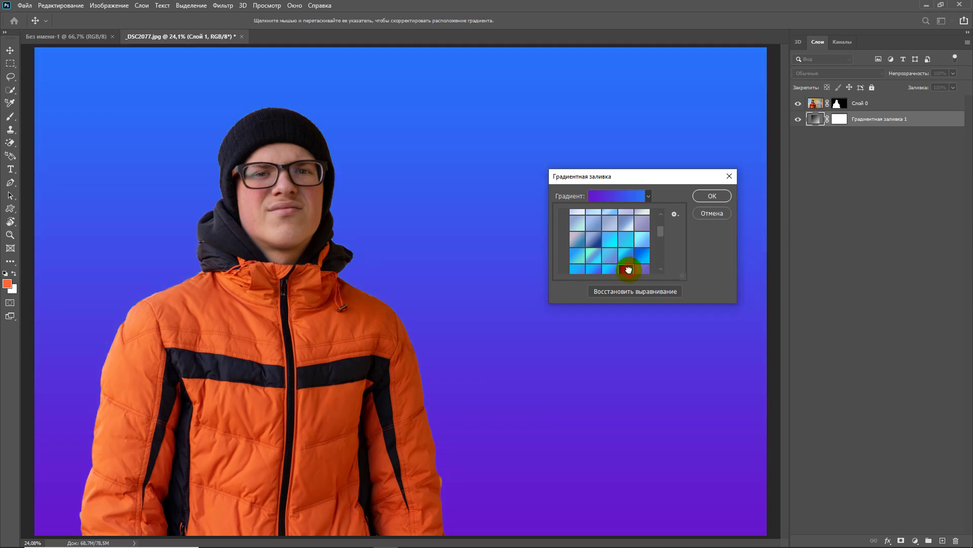
{"action": "left_click_drag", "start_coordinate": [663, 235], "coordinate": [661, 227]}
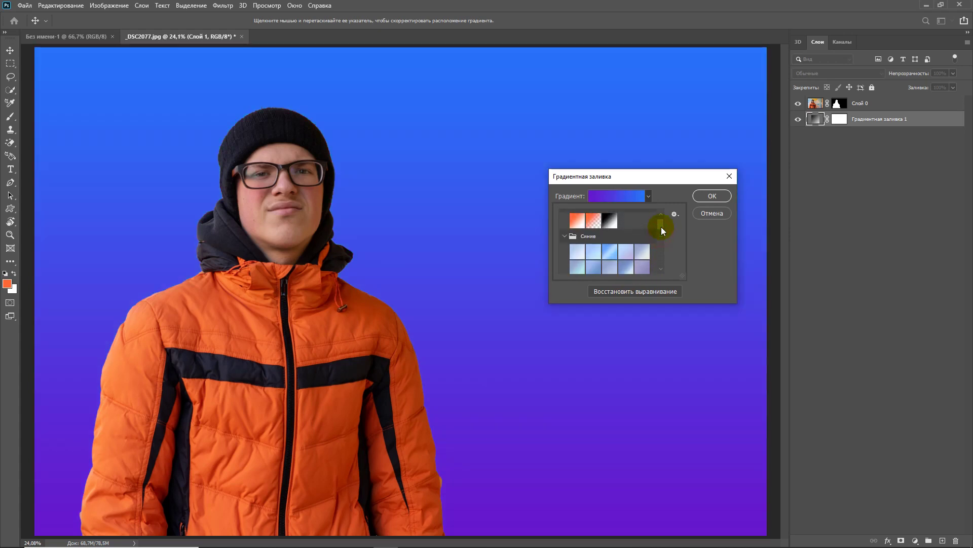
- Preview Лиловые and Оранжевые gradients, including red-to-yellow, then cancel the gradient fill
{"action": "left_click", "coordinate": [570, 236]}
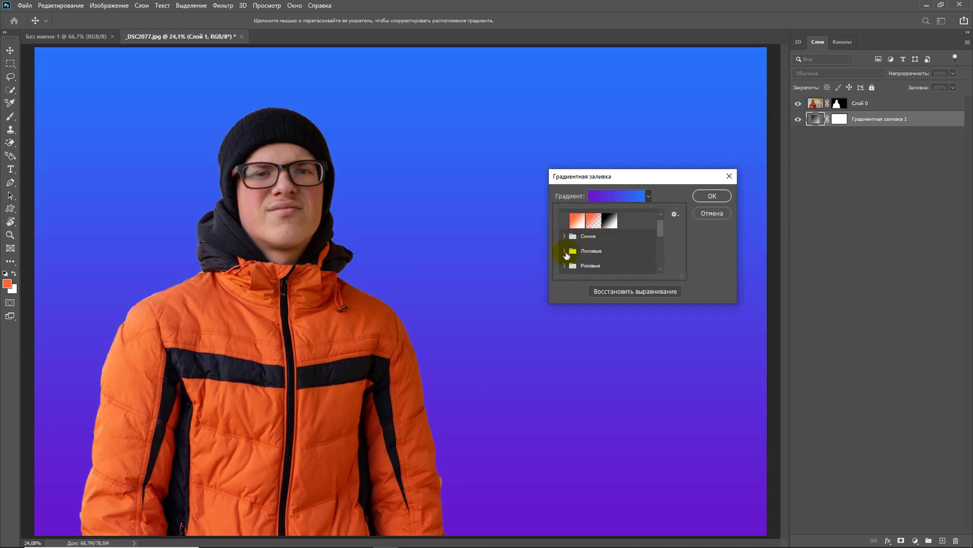
{"action": "left_click", "coordinate": [567, 251]}
{"action": "left_click_drag", "start_coordinate": [659, 232], "coordinate": [664, 237]}
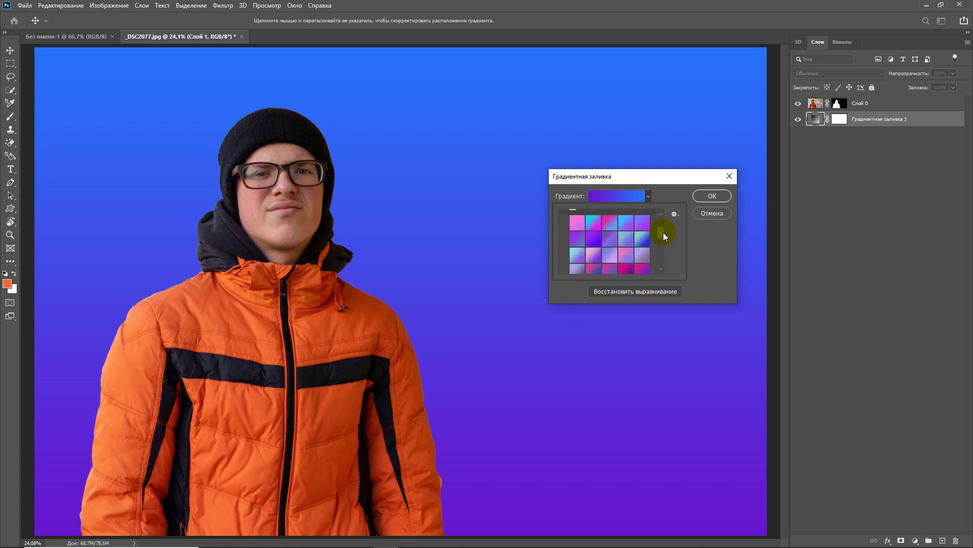
{"action": "left_click_drag", "start_coordinate": [664, 237], "coordinate": [667, 231]}
{"action": "left_click", "coordinate": [565, 218]}
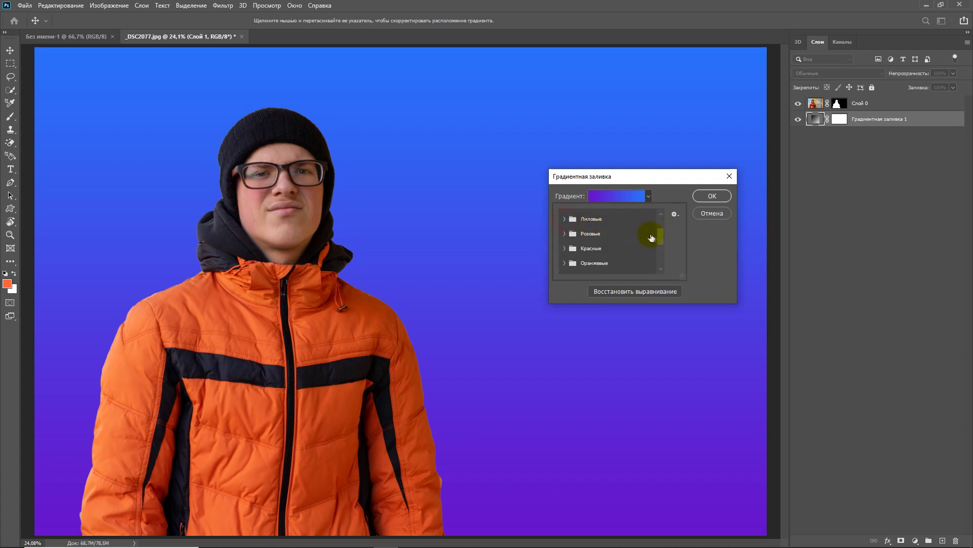
{"action": "left_click_drag", "start_coordinate": [661, 236], "coordinate": [662, 240]}
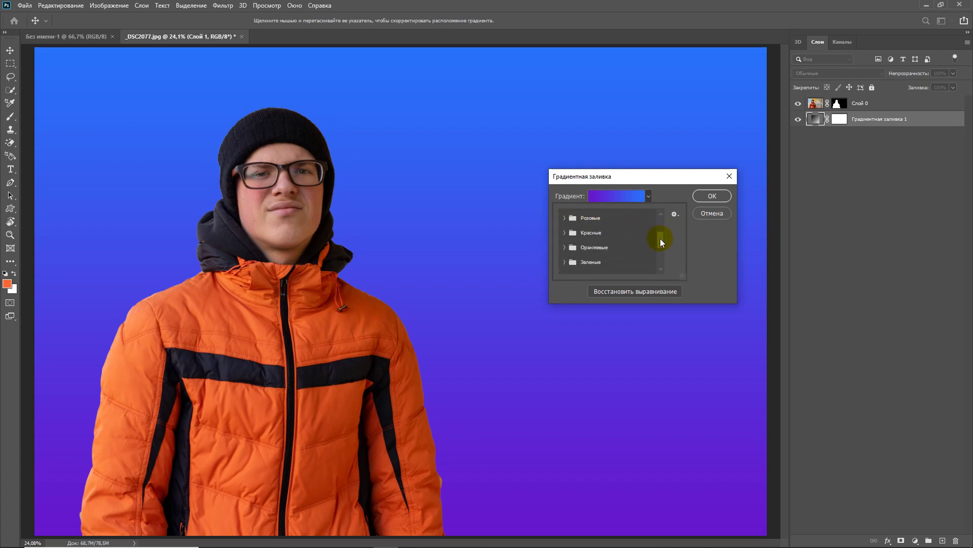
{"action": "left_click", "coordinate": [566, 246]}
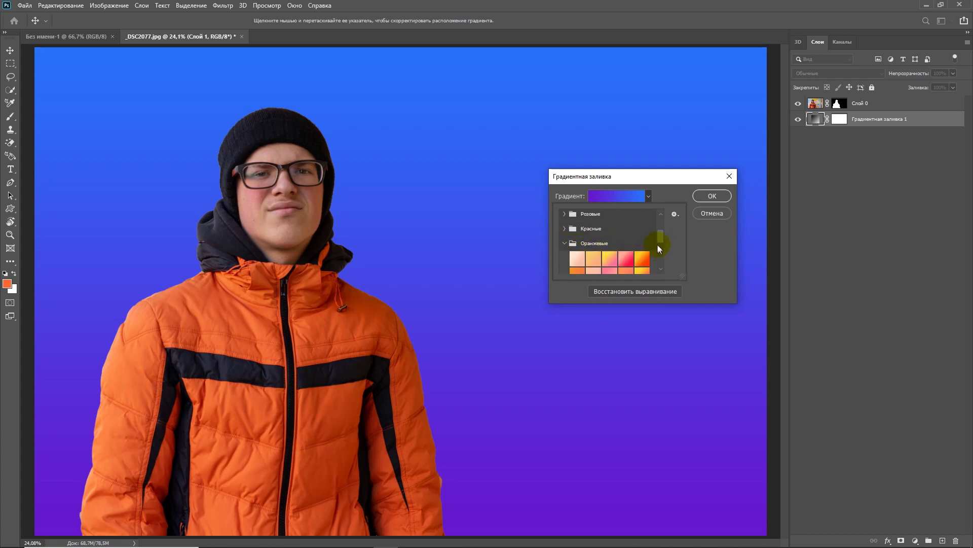
{"action": "left_click_drag", "start_coordinate": [659, 238], "coordinate": [661, 245]}
{"action": "left_click", "coordinate": [642, 231]}
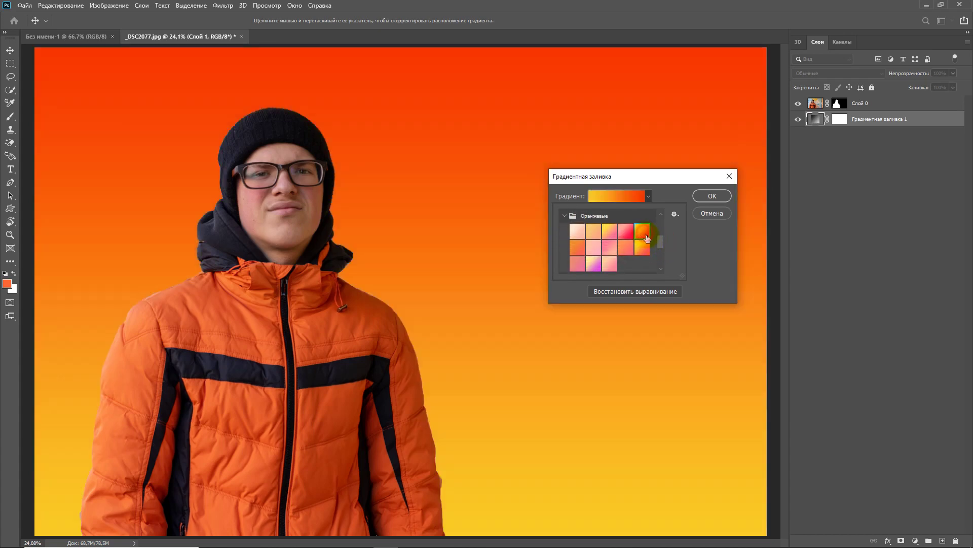
{"action": "left_click", "coordinate": [578, 248]}
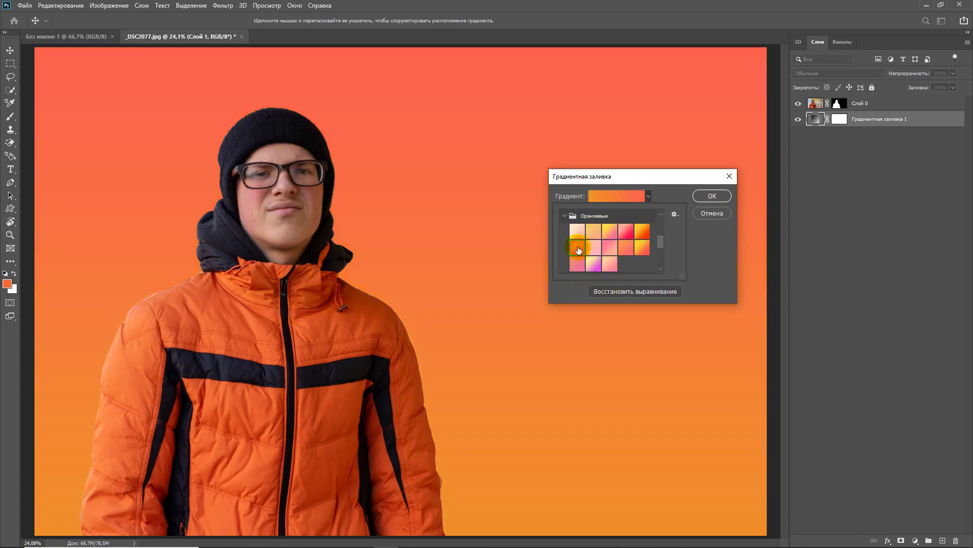
{"action": "left_click", "coordinate": [642, 249]}
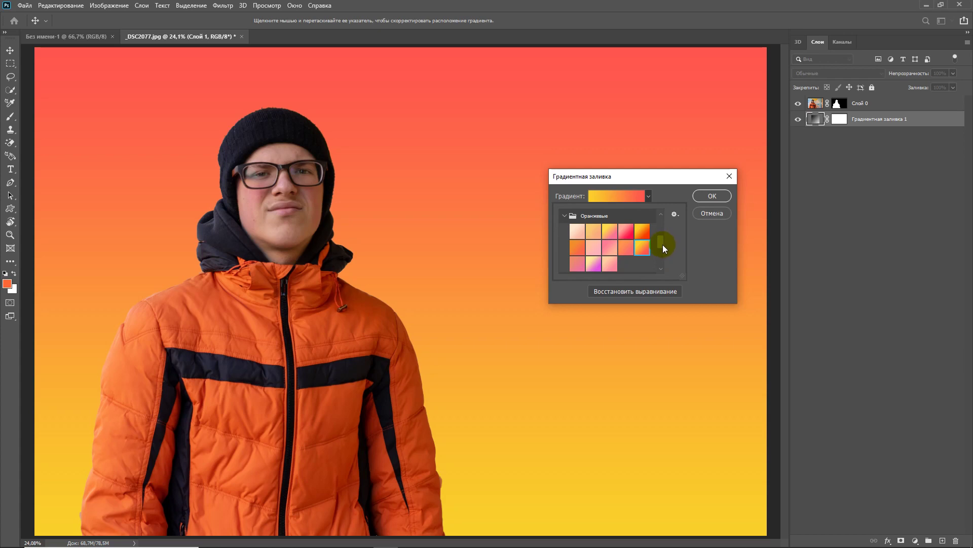
{"action": "left_click_drag", "start_coordinate": [662, 244], "coordinate": [664, 242]}
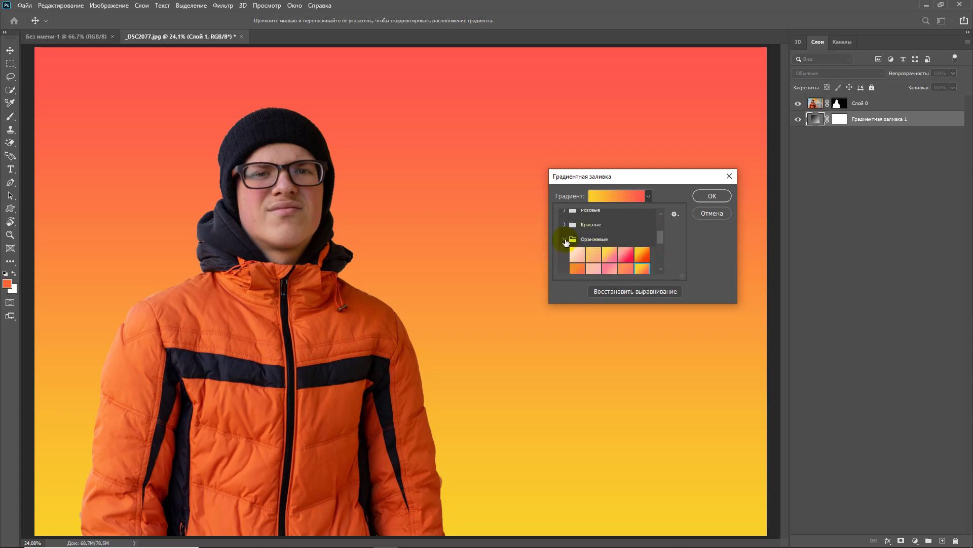
{"action": "left_click", "coordinate": [565, 240]}
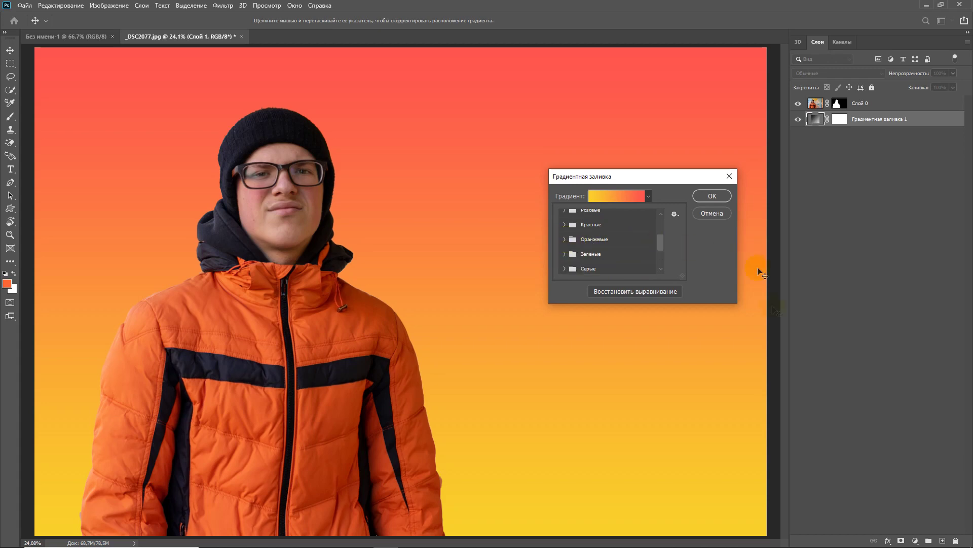
{"action": "left_click", "coordinate": [729, 177]}
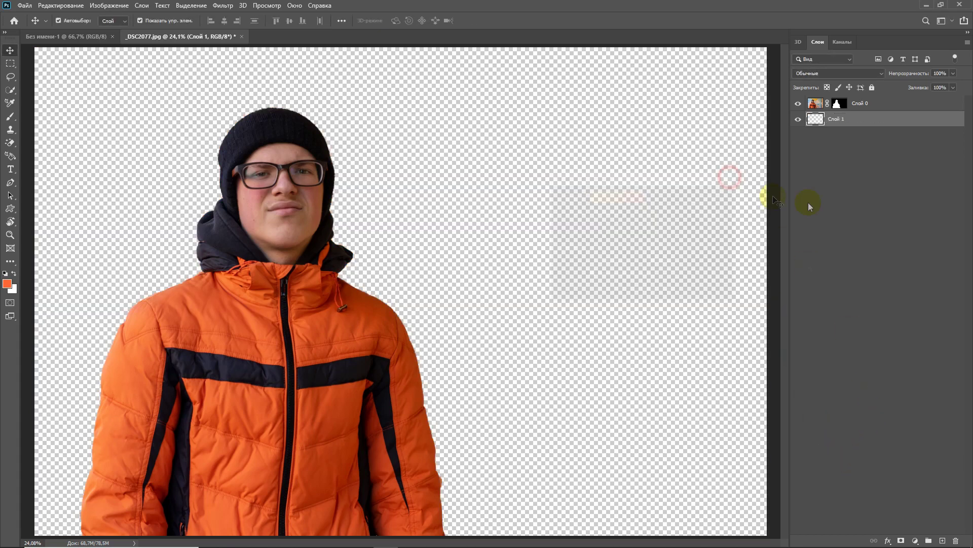
- Add a Pattern fill layer and preview the fern, orange and forest patterns in Деревья
{"action": "left_click", "coordinate": [910, 541]}
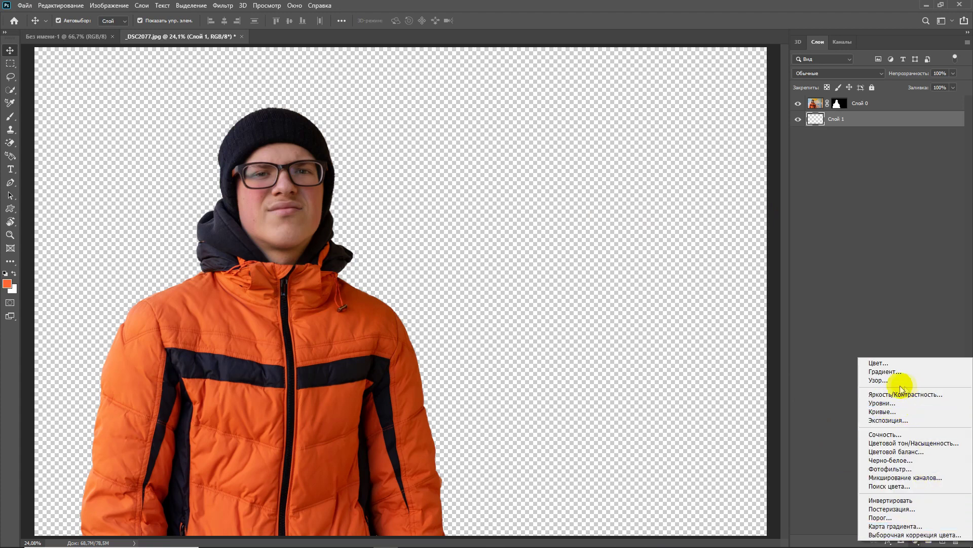
{"action": "left_click", "coordinate": [880, 381]}
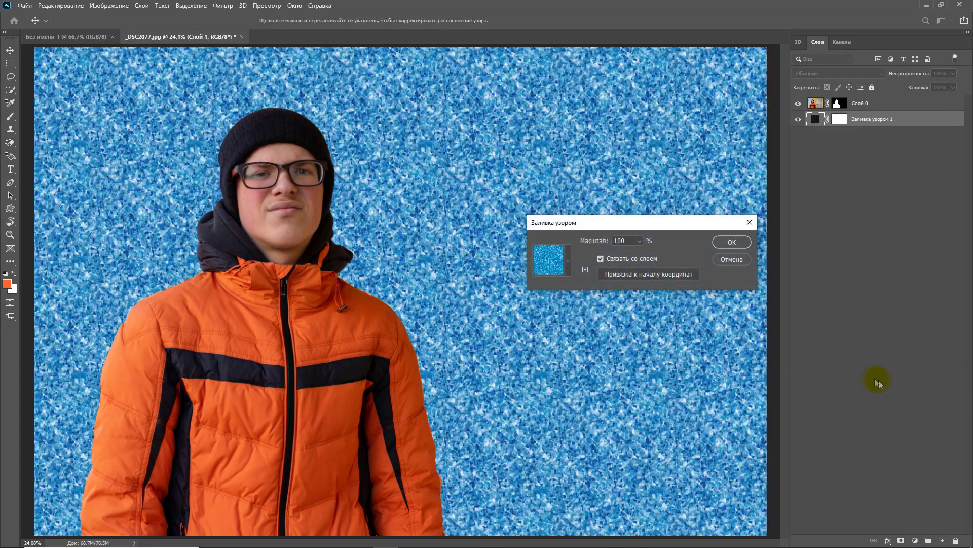
{"action": "left_click", "coordinate": [568, 262]}
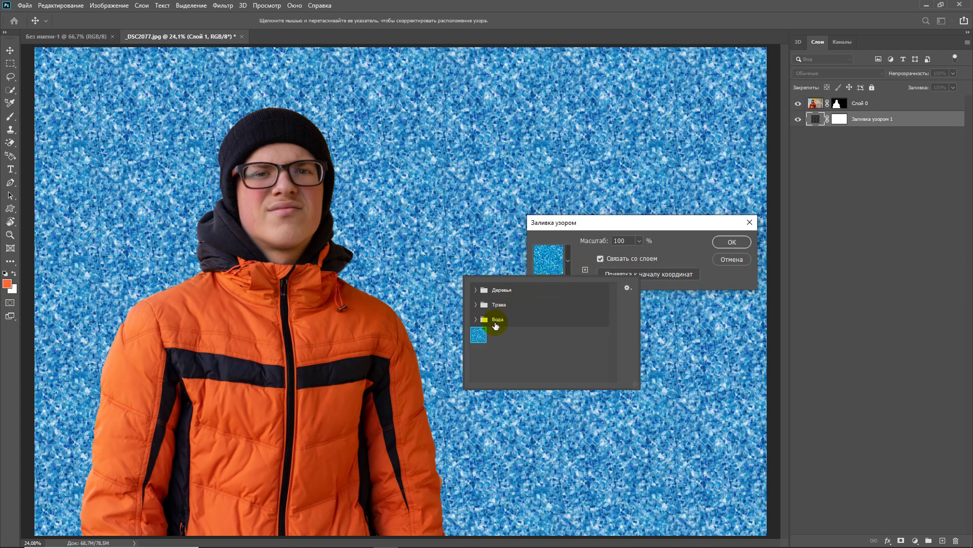
{"action": "left_click", "coordinate": [477, 289]}
{"action": "left_click", "coordinate": [504, 305]}
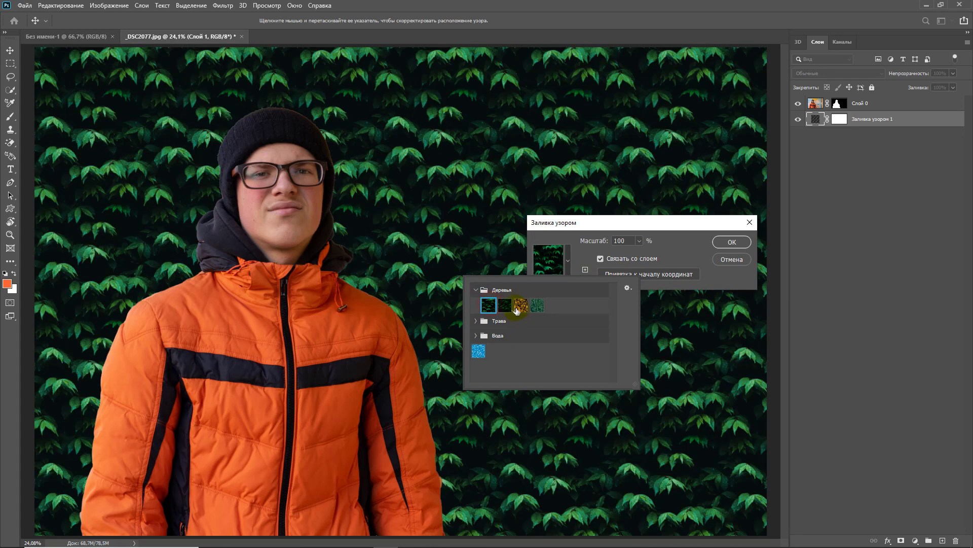
{"action": "left_click", "coordinate": [523, 309]}
{"action": "left_click", "coordinate": [538, 305]}
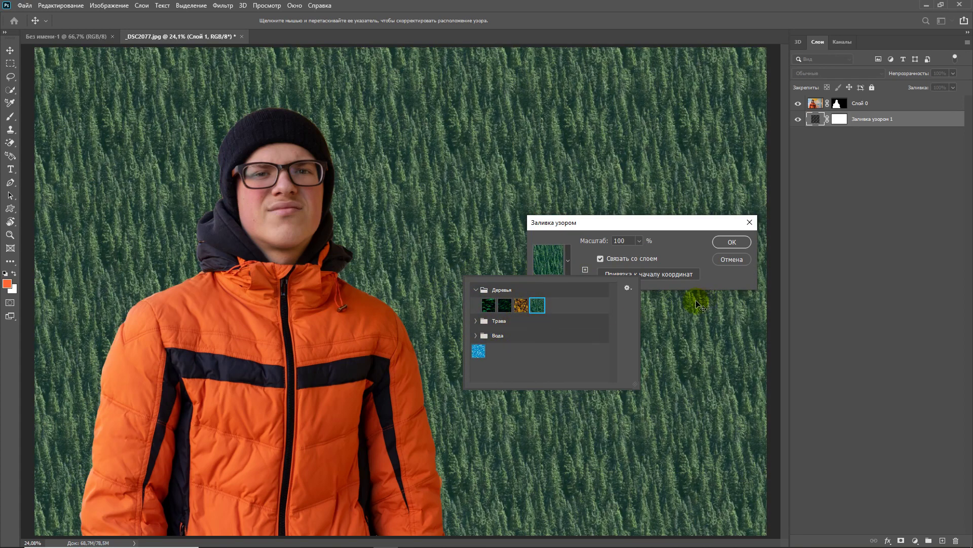
- Choose the green grass pattern from Трава, confirm the fill, and hide the layer
{"action": "left_click", "coordinate": [476, 321]}
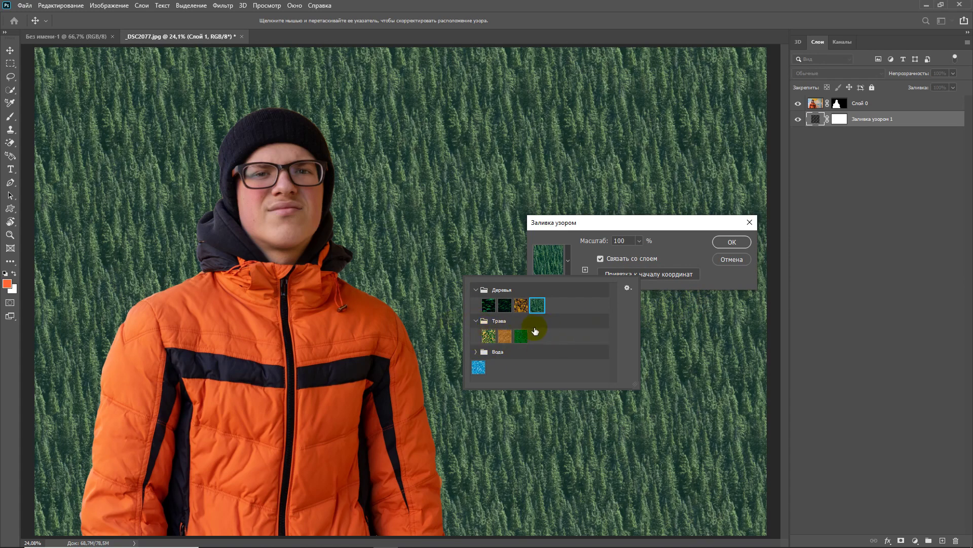
{"action": "left_click", "coordinate": [489, 336]}
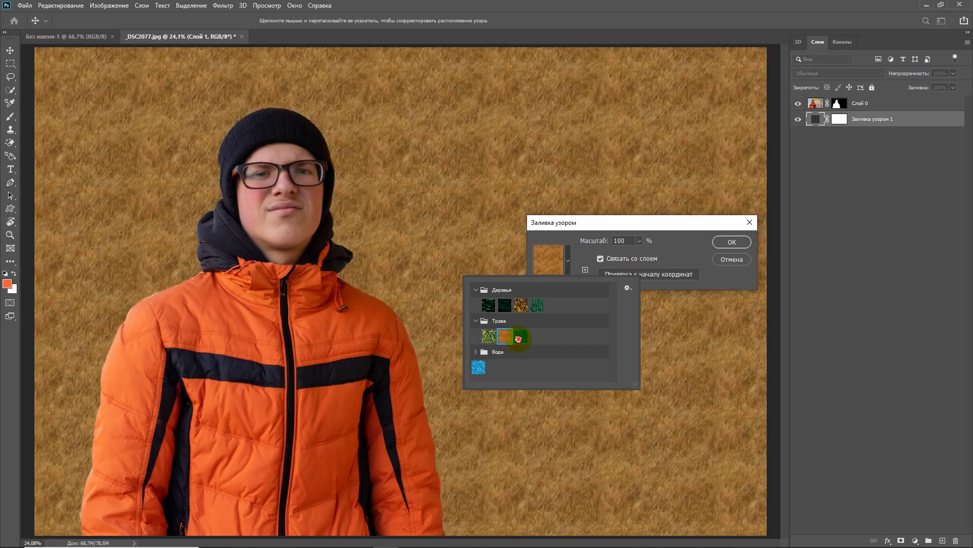
{"action": "left_click", "coordinate": [521, 336]}
{"action": "left_click", "coordinate": [477, 352]}
{"action": "left_click", "coordinate": [477, 320]}
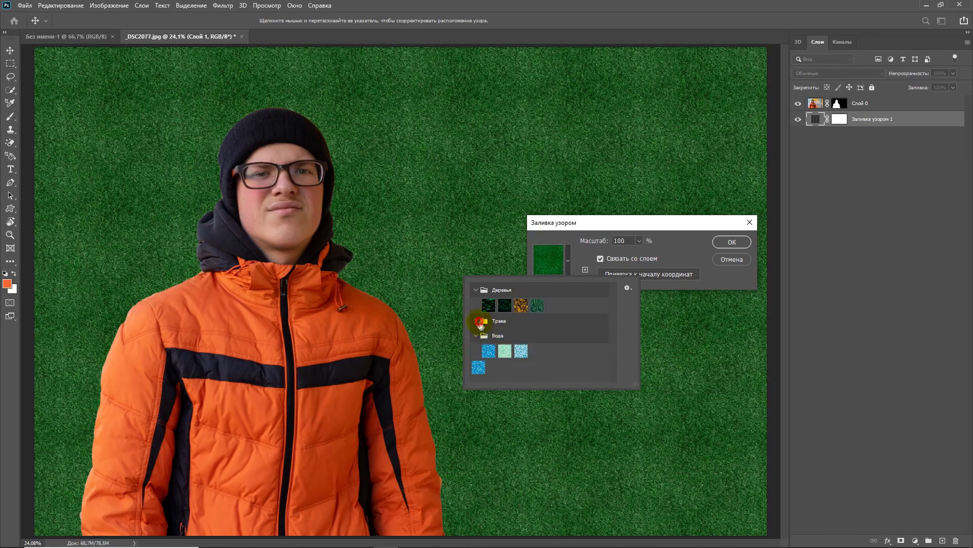
{"action": "left_click", "coordinate": [477, 336]}
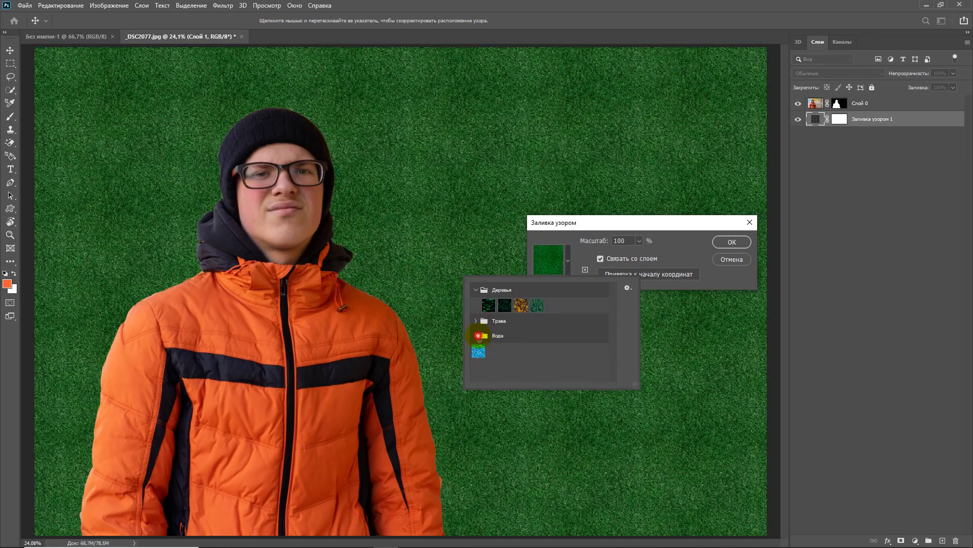
{"action": "left_click", "coordinate": [476, 289]}
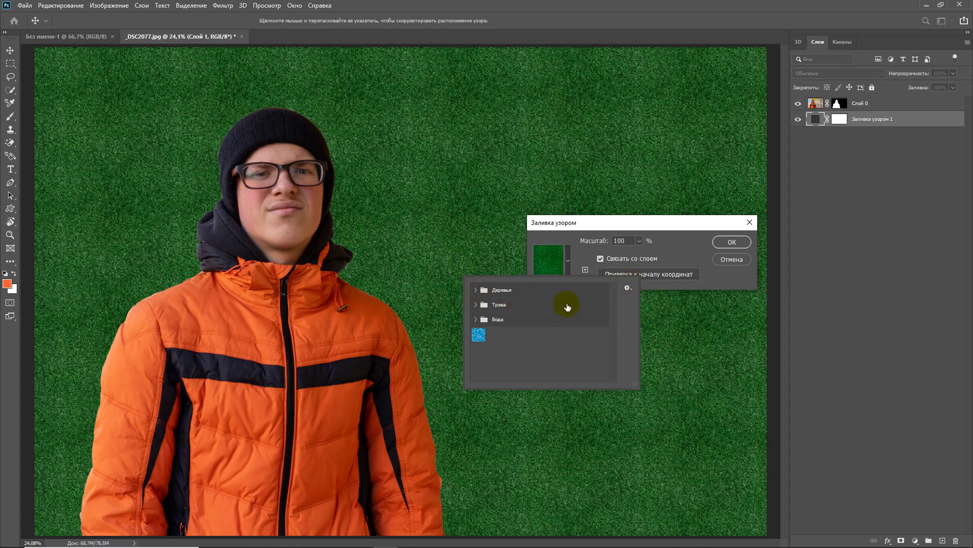
{"action": "left_click", "coordinate": [736, 242]}
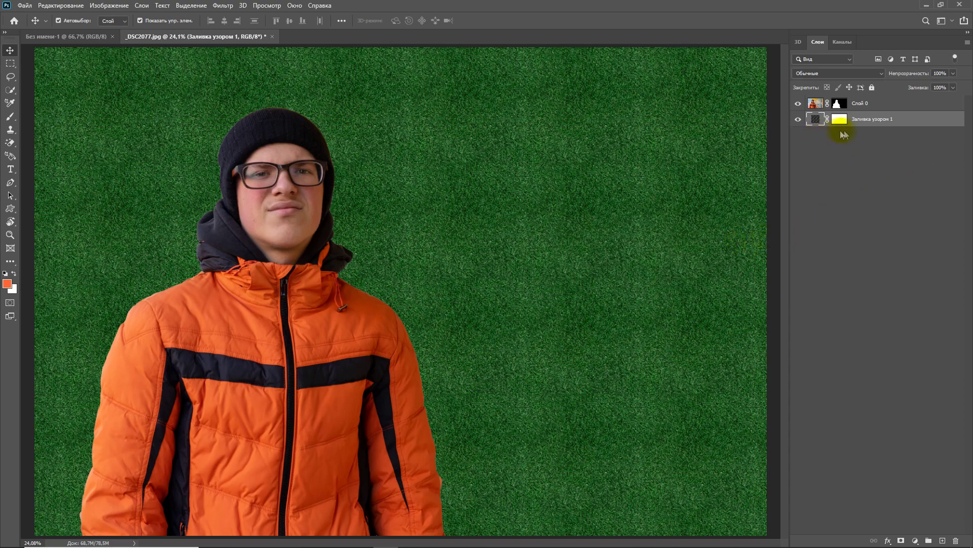
{"action": "left_click", "coordinate": [798, 120]}
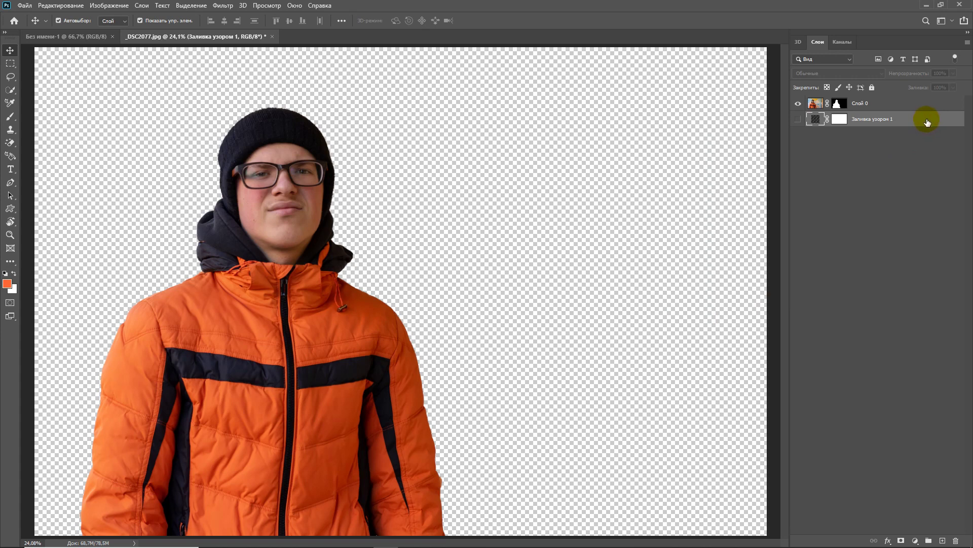
- Delete the grass pattern layer, add a new empty layer, and select the Brush tool
{"action": "key", "text": "Delete"}
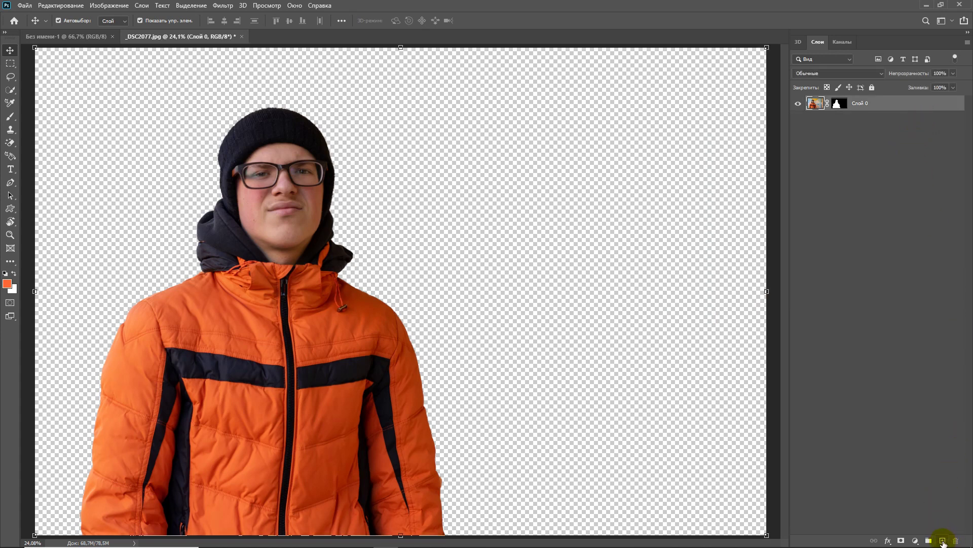
{"action": "left_click", "coordinate": [944, 541]}
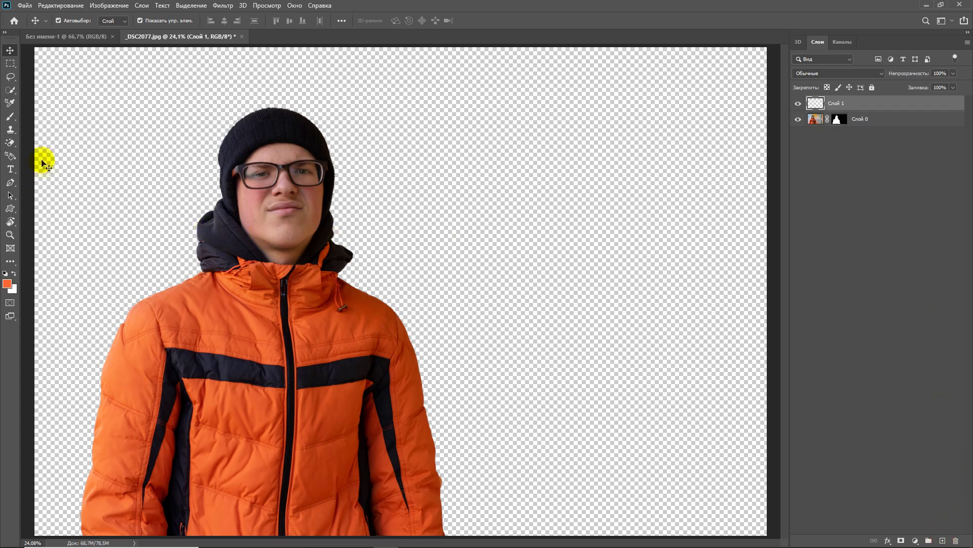
{"action": "left_click", "coordinate": [9, 116]}
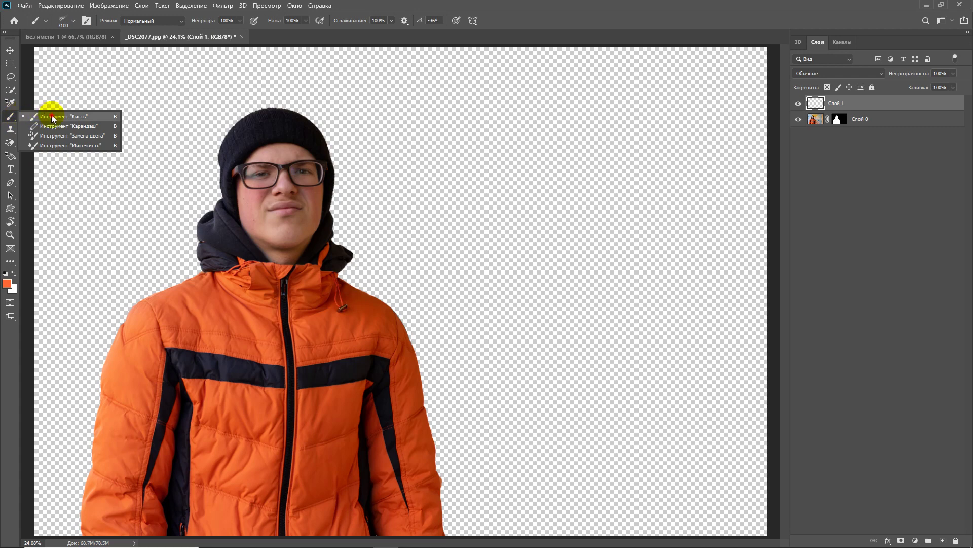
{"action": "left_click", "coordinate": [39, 117]}
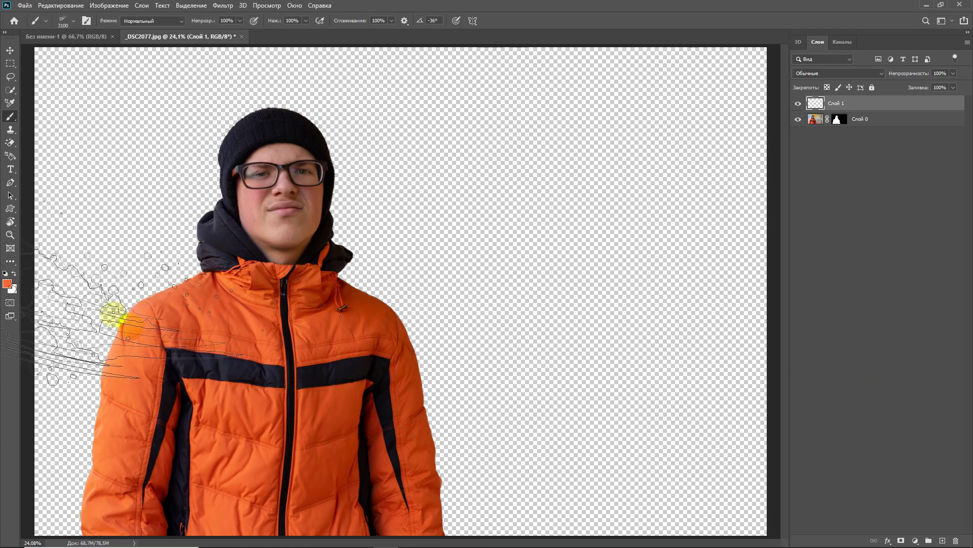
- Set the background colour to black in the Color Picker
{"action": "left_click", "coordinate": [12, 290]}
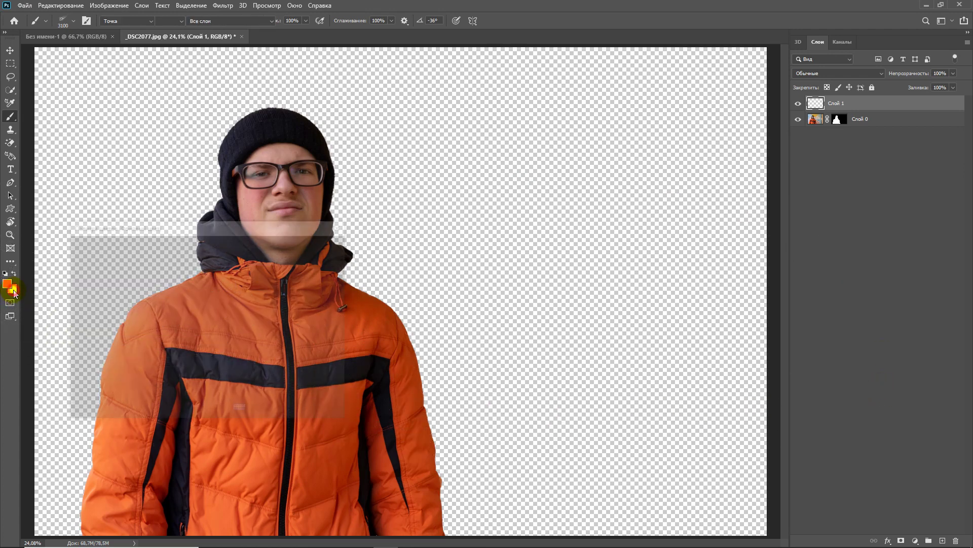
{"action": "left_click", "coordinate": [89, 374]}
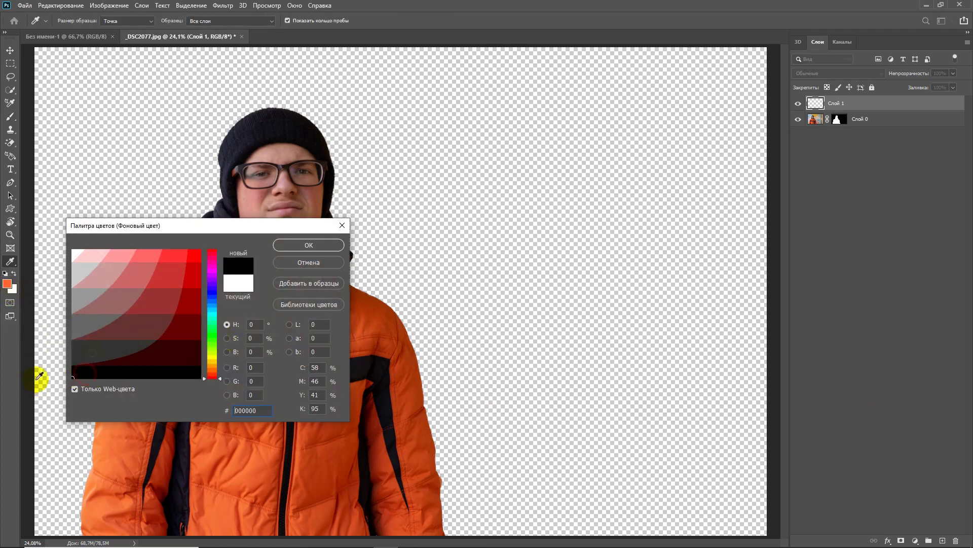
{"action": "left_click", "coordinate": [309, 245]}
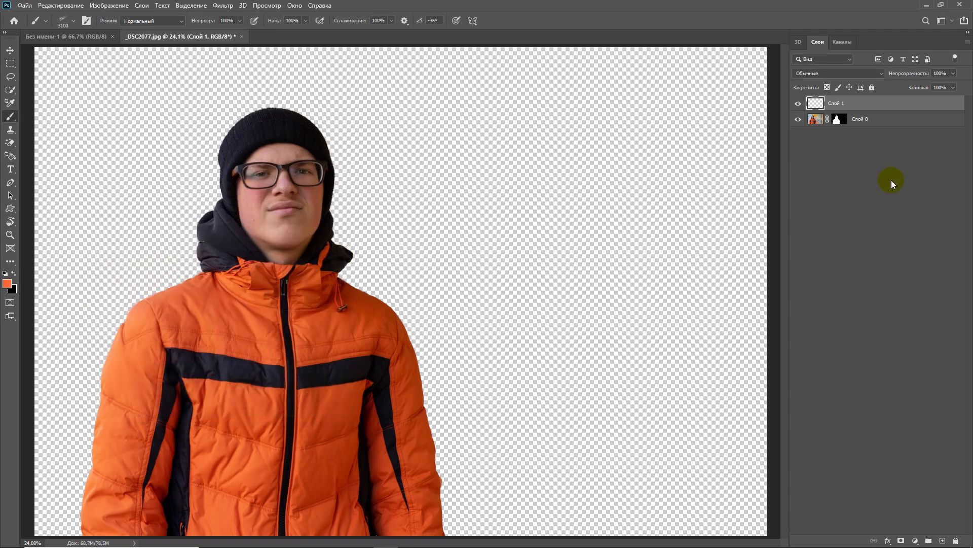
- Fill Слой 1 with black, set foreground to yellow #ffff33, and stamp the comet brush upper left
{"action": "key", "text": "ctrl+BackSpace"}
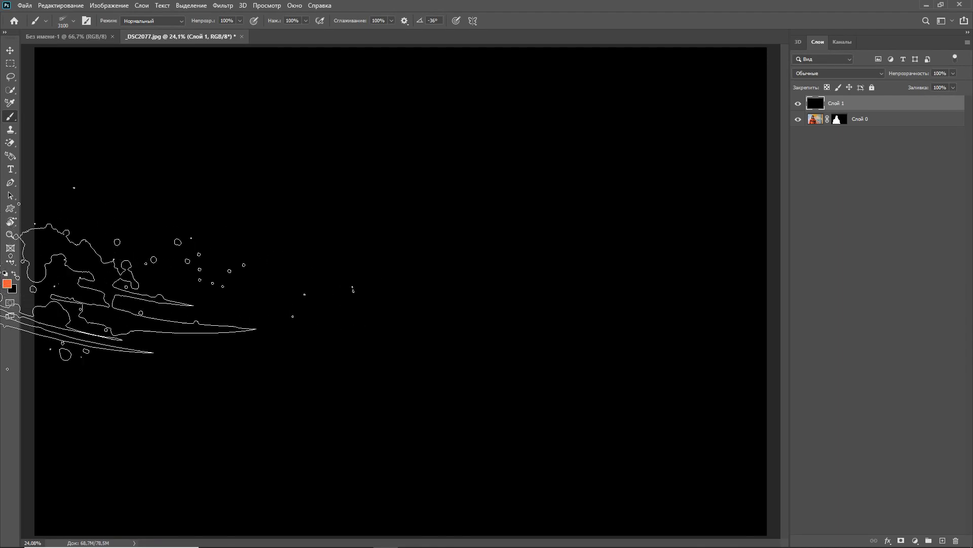
{"action": "left_click", "coordinate": [7, 283]}
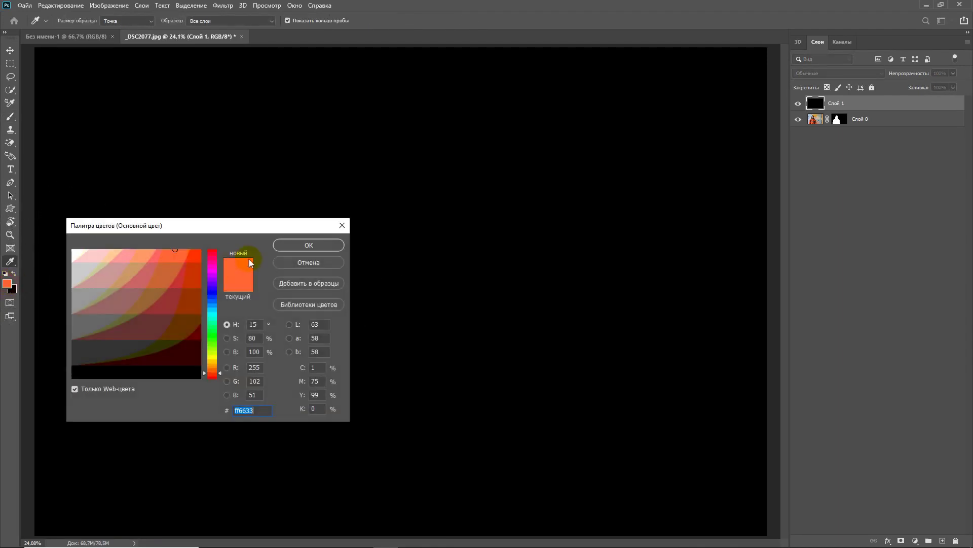
{"action": "left_click", "coordinate": [213, 357]}
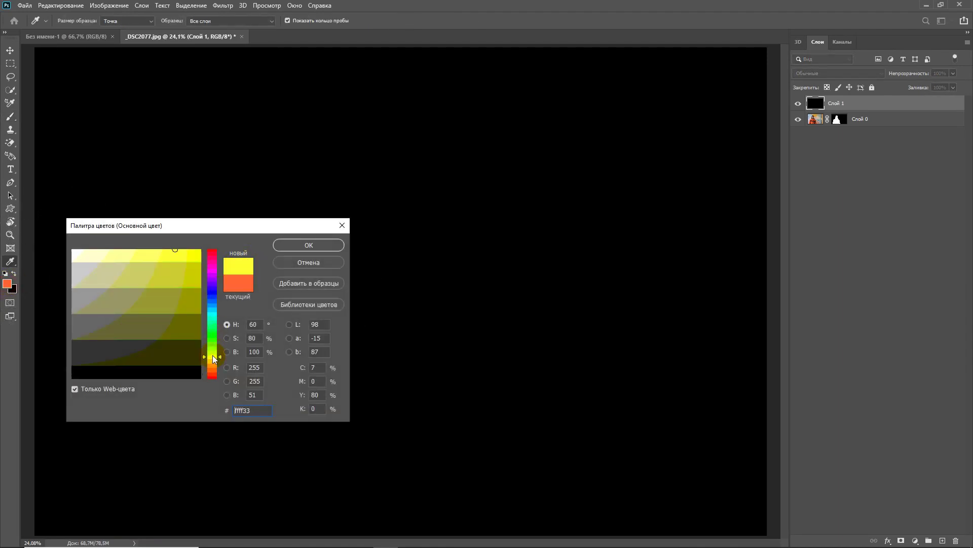
{"action": "left_click", "coordinate": [320, 248]}
{"action": "key", "text": "b"}
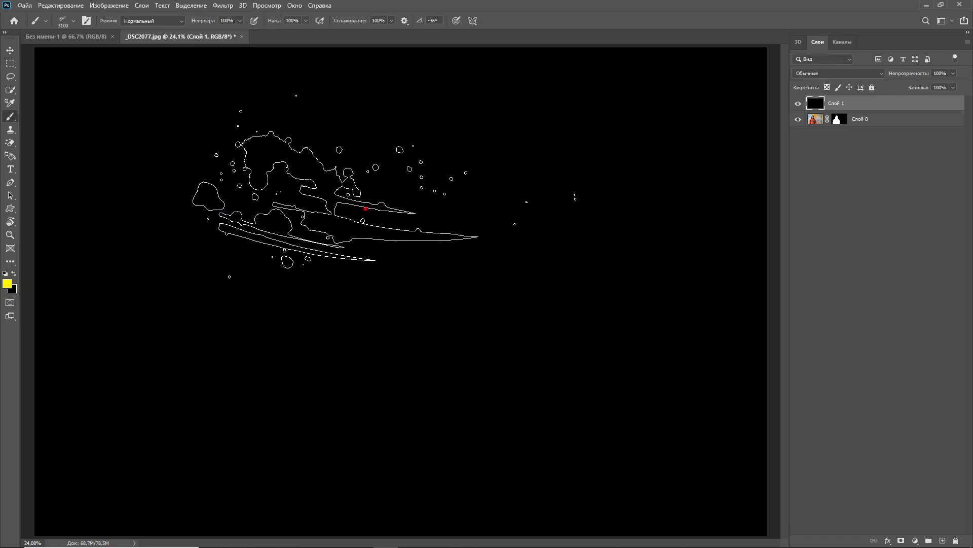
{"action": "left_click", "coordinate": [365, 209]}
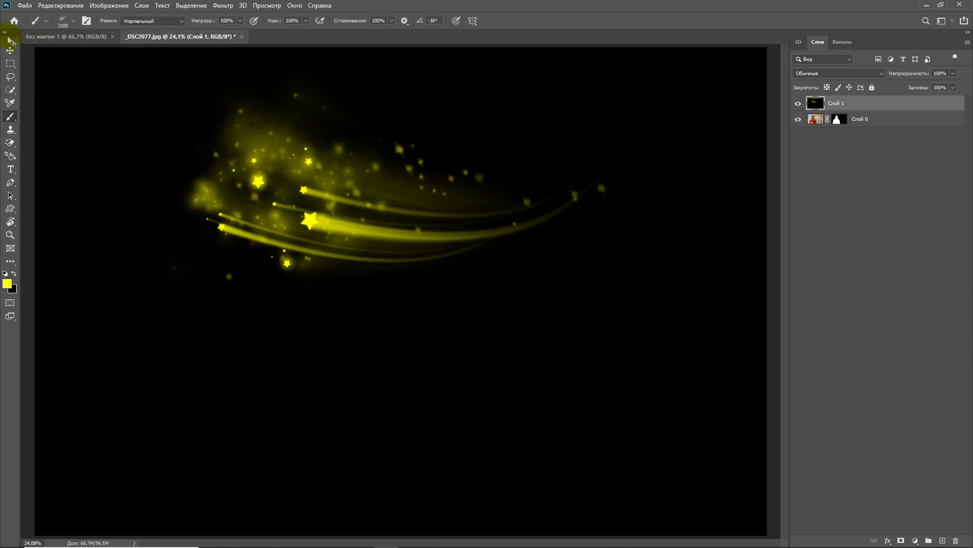
{"action": "left_click", "coordinate": [9, 50]}
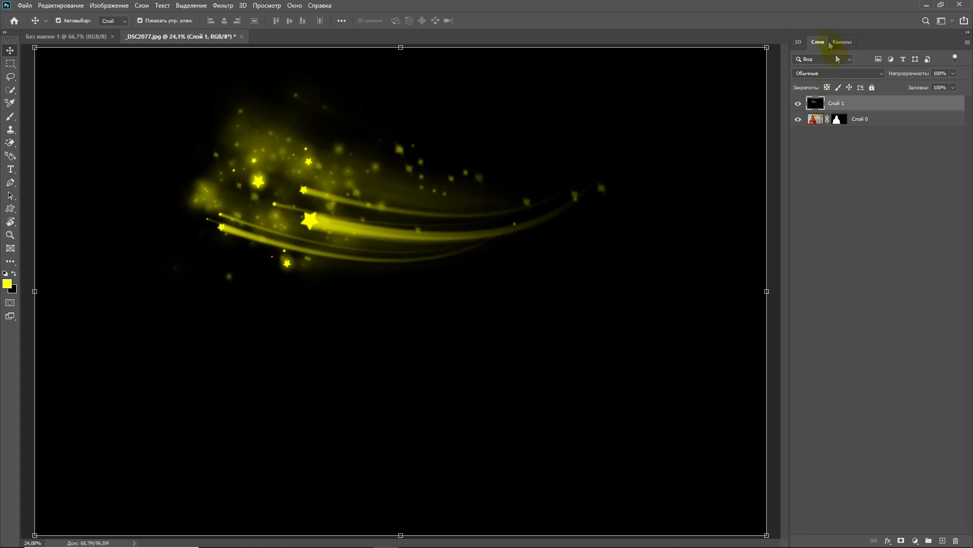
{"action": "mouse_move", "coordinate": [769, 43]}
{"action": "left_mouse_down"}
{"action": "mouse_move", "coordinate": [692, 21]}
{"action": "mouse_move", "coordinate": [777, 44]}
{"action": "left_mouse_up"}
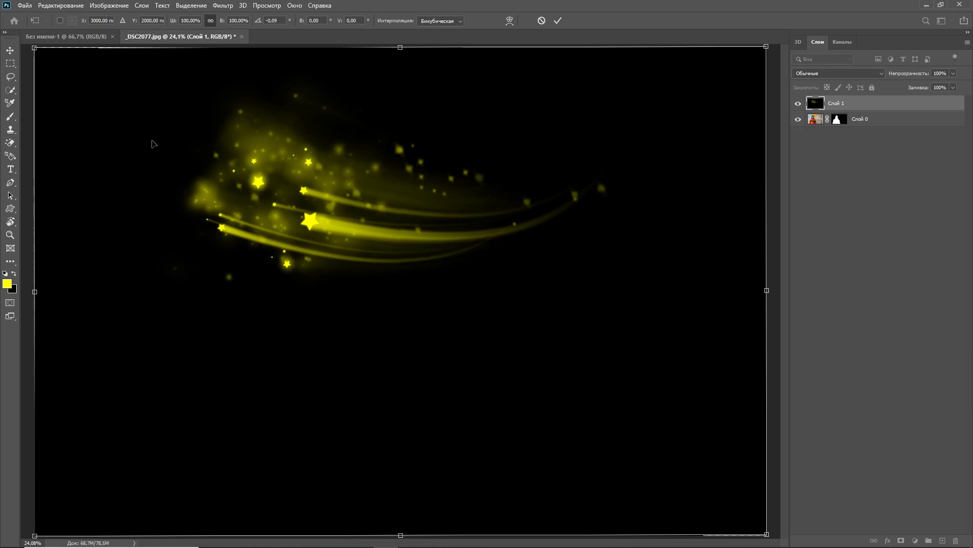
{"action": "left_click", "coordinate": [11, 117]}
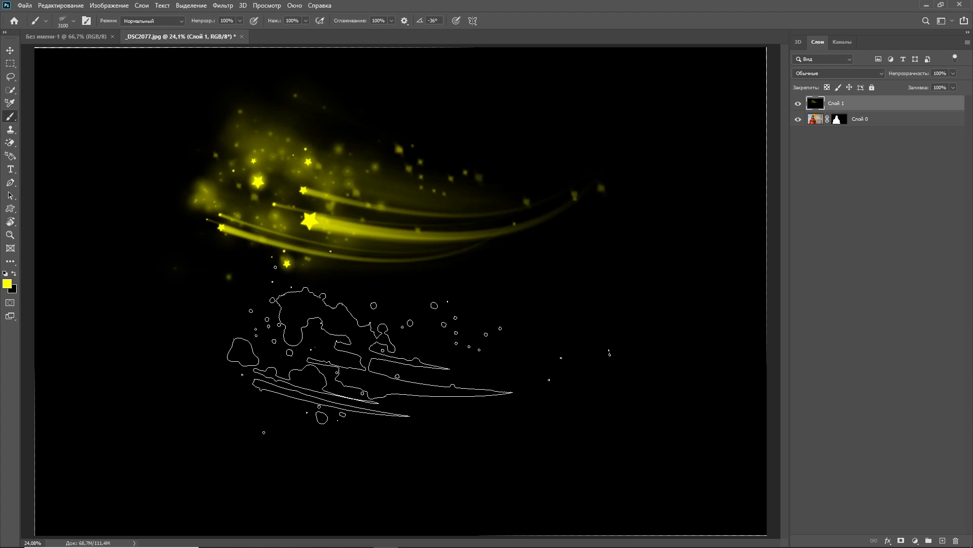
{"action": "key", "text": "Right"}
{"action": "key", "text": "Right"}
{"action": "key", "text": "Right"}
{"action": "key", "text": "Right"}
{"action": "key", "text": "Right"}
{"action": "key", "text": "Right"}
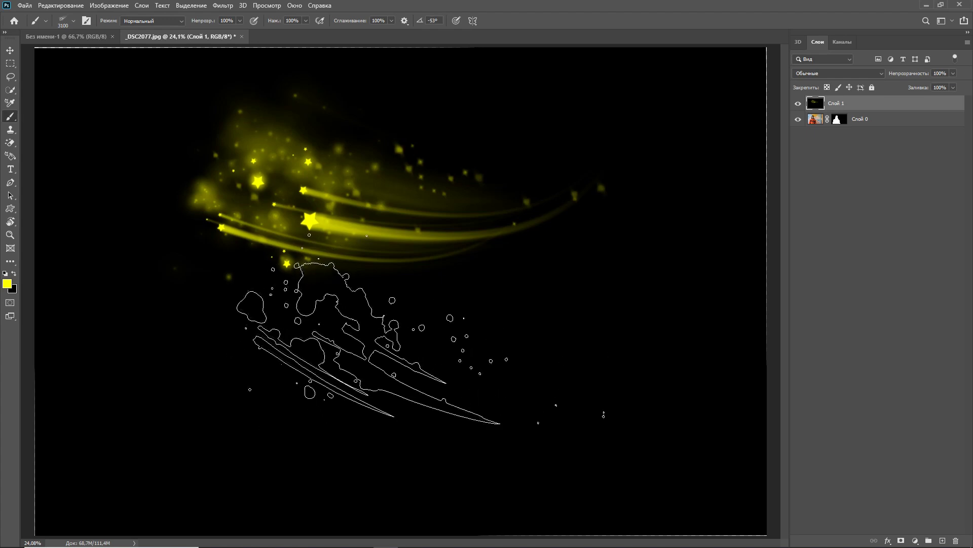
{"action": "key", "text": "Right"}
{"action": "key", "text": "Right"}
{"action": "key", "text": "Right"}
{"action": "key", "text": "Right"}
{"action": "key", "text": "Right"}
{"action": "key", "text": "Right"}
{"action": "key", "text": "Right"}
{"action": "key", "text": "Right"}
{"action": "key", "text": "Right"}
{"action": "key", "text": "Right"}
{"action": "key", "text": "Right"}
{"action": "key", "text": "Right"}
{"action": "key", "text": "Right"}
{"action": "key", "text": "Right"}
{"action": "key", "text": "Right"}
{"action": "key", "text": "Right"}
{"action": "key", "text": "Right"}
{"action": "key", "text": "Right"}
{"action": "key", "text": "Right"}
{"action": "key", "text": "Right"}
{"action": "key", "text": "Right"}
{"action": "key", "text": "Right"}
{"action": "key", "text": "Right"}
{"action": "key", "text": "Left"}
{"action": "key", "text": "Left"}
{"action": "key", "text": "Left"}
{"action": "key", "text": "Left"}
{"action": "key", "text": "Left"}
{"action": "key", "text": "Left"}
{"action": "key", "text": "Left"}
{"action": "key", "text": "Left"}
{"action": "key", "text": "Left"}
{"action": "key", "text": "Left"}
{"action": "key", "text": "Left"}
{"action": "key", "text": "Left"}
{"action": "key", "text": "Left"}
{"action": "key", "text": "Left"}
{"action": "key", "text": "Left"}
{"action": "key", "text": "Left"}
{"action": "key", "text": "Left"}
{"action": "key", "text": "Left"}
{"action": "key", "text": "Left"}
{"action": "key", "text": "Left"}
{"action": "key", "text": "Left"}
{"action": "key", "text": "Left"}
{"action": "key", "text": "Left"}
{"action": "key", "text": "Left"}
{"action": "key", "text": "Left"}
{"action": "key", "text": "Left"}
{"action": "key", "text": "Left"}
{"action": "key", "text": "Left"}
{"action": "key", "text": "Left"}
{"action": "key", "text": "Left"}
{"action": "key", "text": "Left"}
{"action": "key", "text": "Left"}
{"action": "key", "text": "Left"}
{"action": "key", "text": "Left"}
{"action": "key", "text": "Left"}
{"action": "key", "text": "Left"}
{"action": "key", "text": "Left"}
{"action": "key", "text": "Left"}
{"action": "key", "text": "Left"}
{"action": "key", "text": "Left"}
{"action": "key", "text": "Left"}
{"action": "key", "text": "Left"}
{"action": "key", "text": "Left"}
{"action": "key", "text": "Left"}
{"action": "key", "text": "Left"}
{"action": "key", "text": "Left"}
{"action": "key", "text": "Left"}
{"action": "key", "text": "Left"}
{"action": "key", "text": "Left"}
{"action": "key", "text": "Left"}
{"action": "key", "text": "Left"}
{"action": "key", "text": "Left"}
{"action": "key", "text": "Left"}
{"action": "key", "text": "Left"}
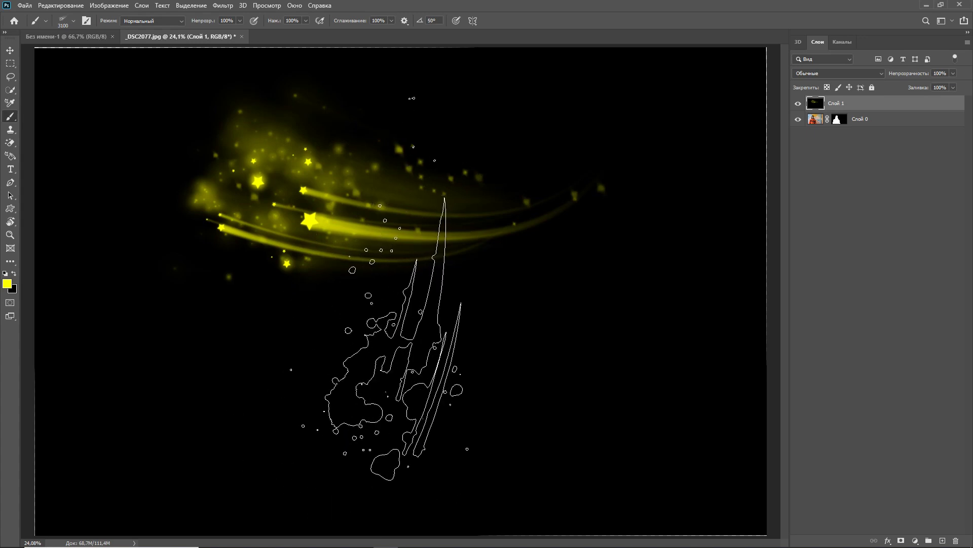
{"action": "left_click", "coordinate": [10, 51]}
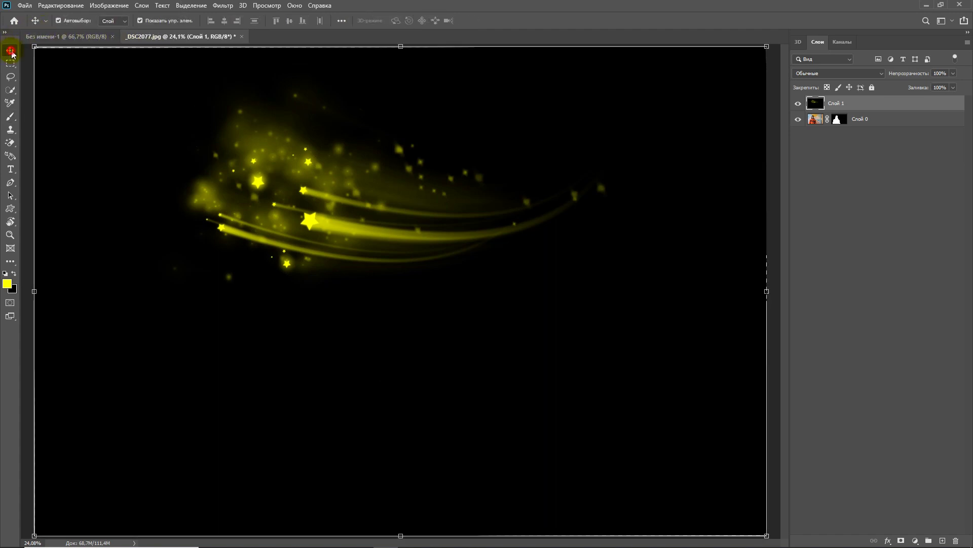